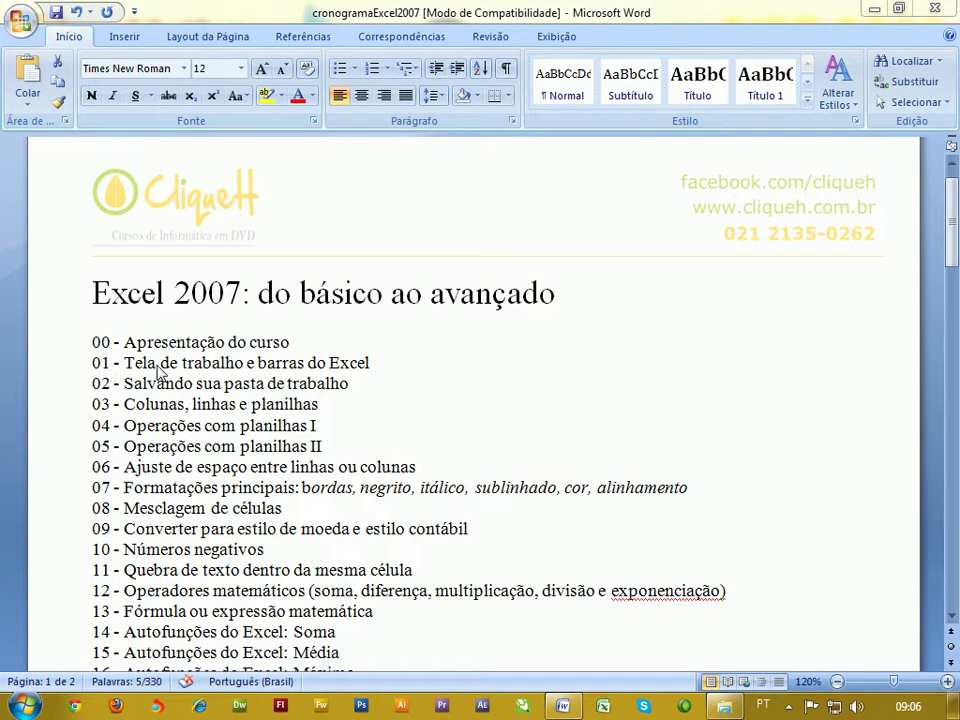
Select the line '01 - Tela de trabalho e barras do Excel' in the course schedule.
drag(148, 368, 342, 374)
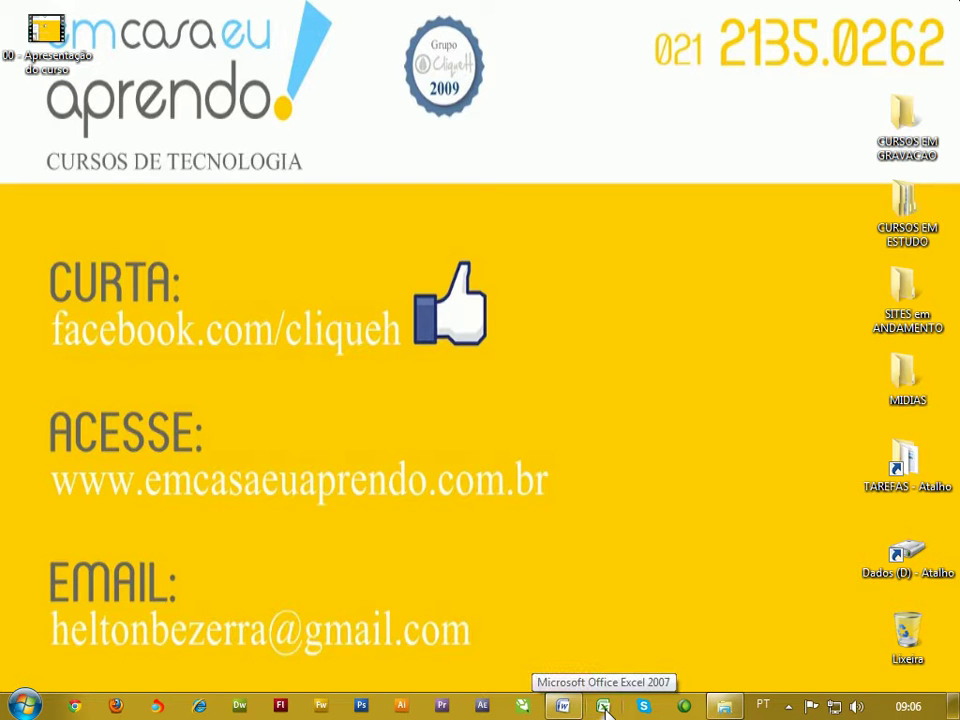
Unpin Excel 2007 from the taskbar via the Start menu, then pin it again.
click(24, 706)
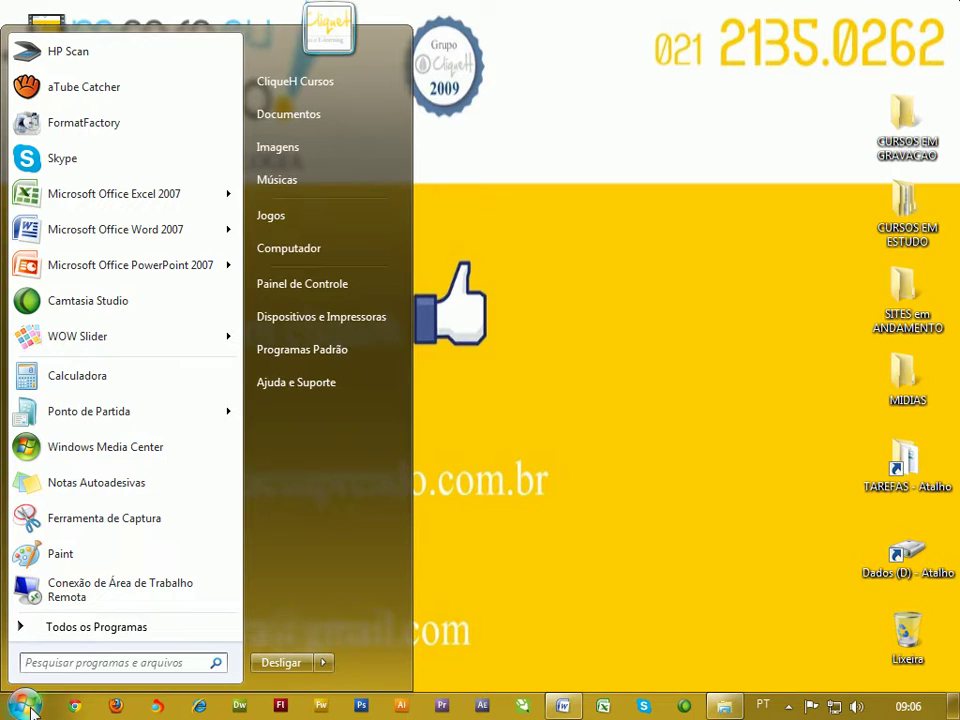
mouse_move(114, 194)
right_click(72, 205)
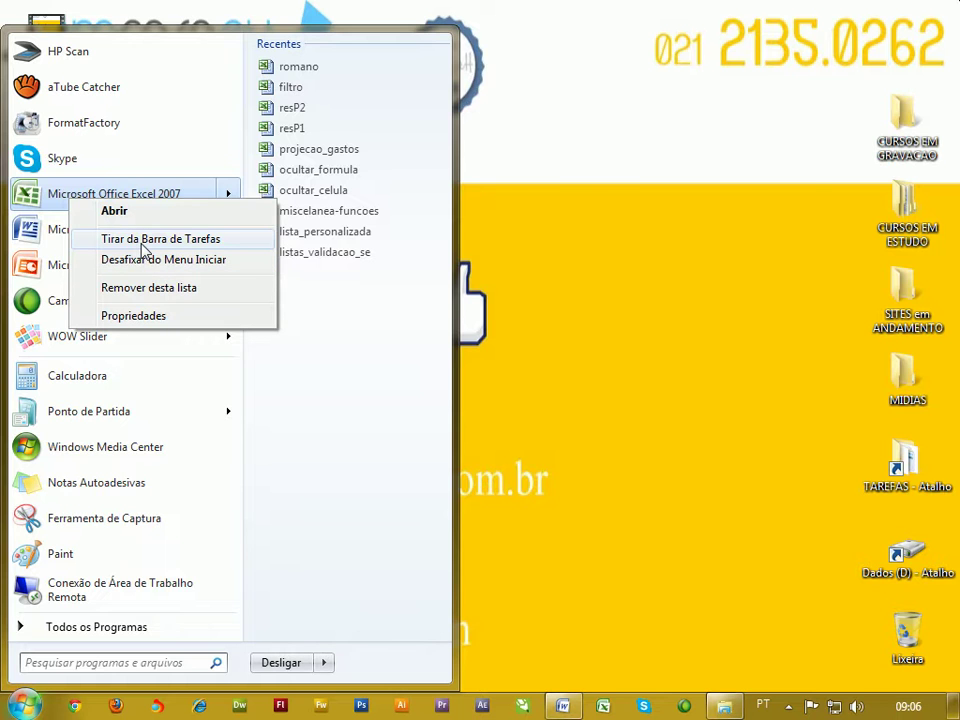
click(142, 244)
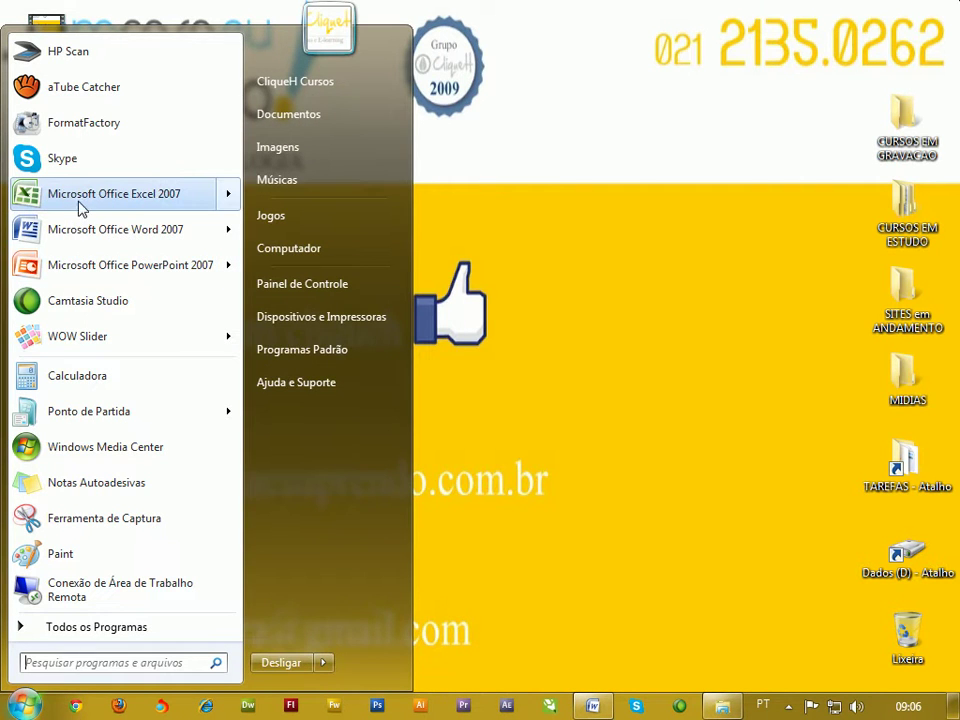
mouse_move(114, 193)
right_click(84, 205)
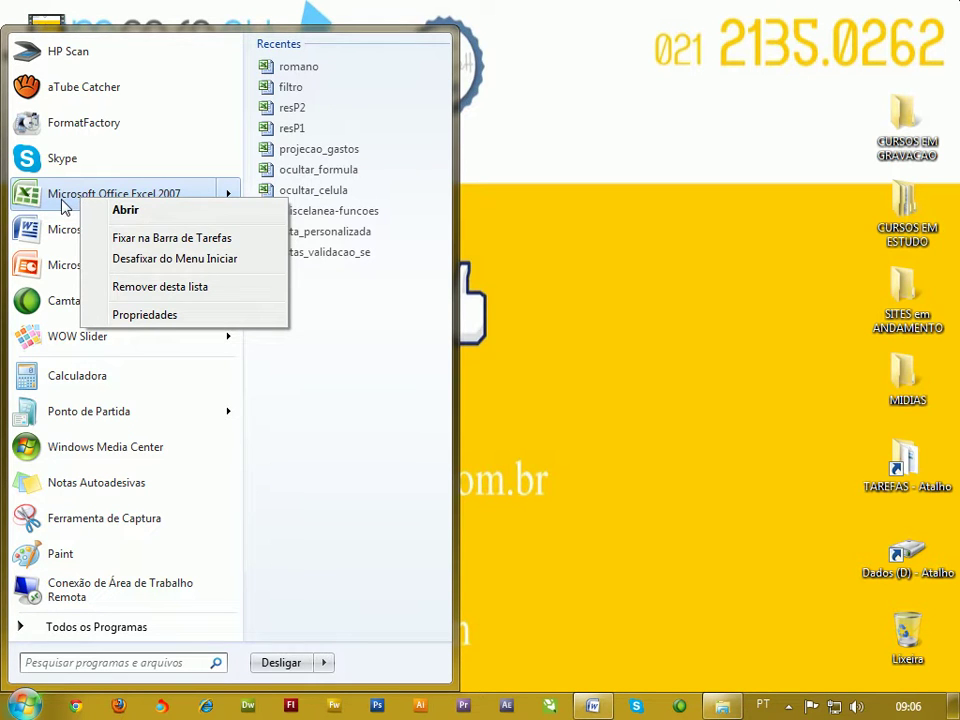
click(140, 246)
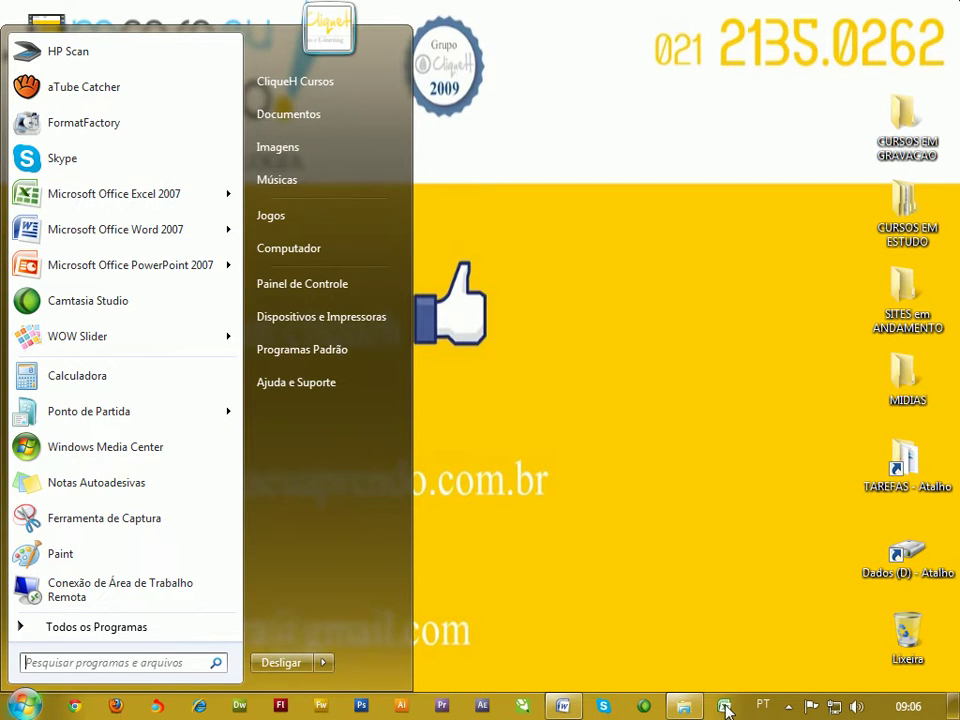
Move the Excel taskbar icon left beside the green icon and launch Excel.
click(728, 710)
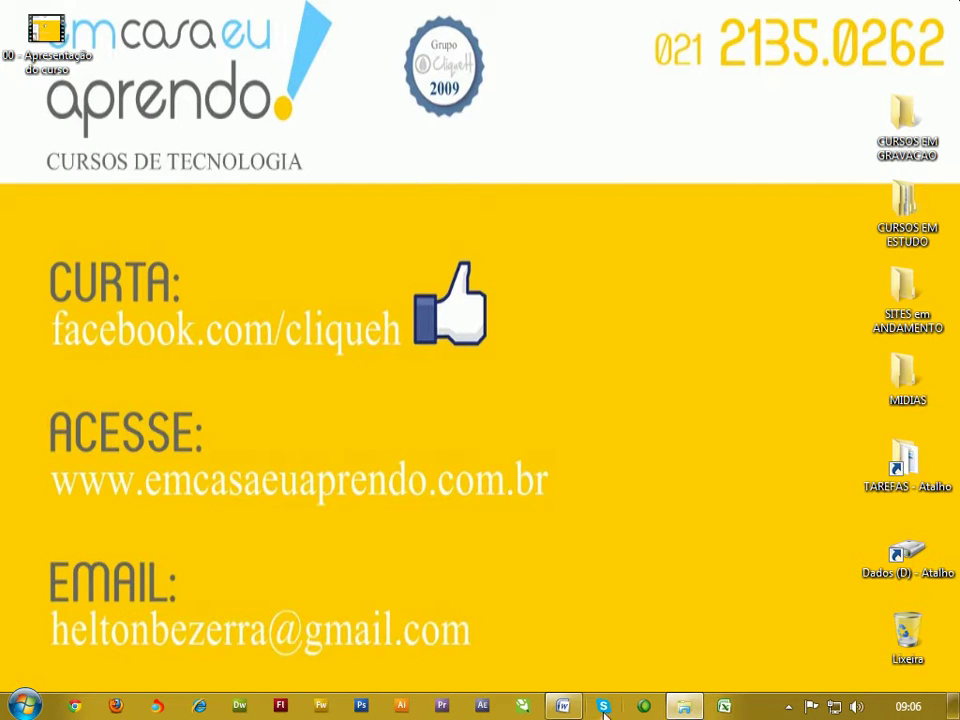
drag(724, 707, 600, 706)
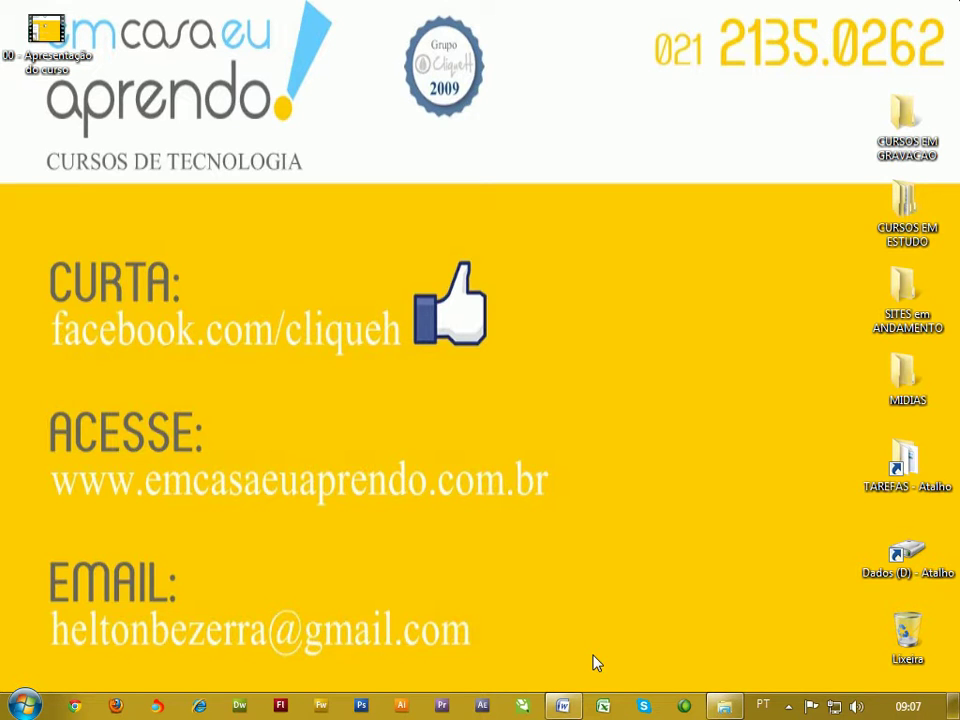
click(603, 706)
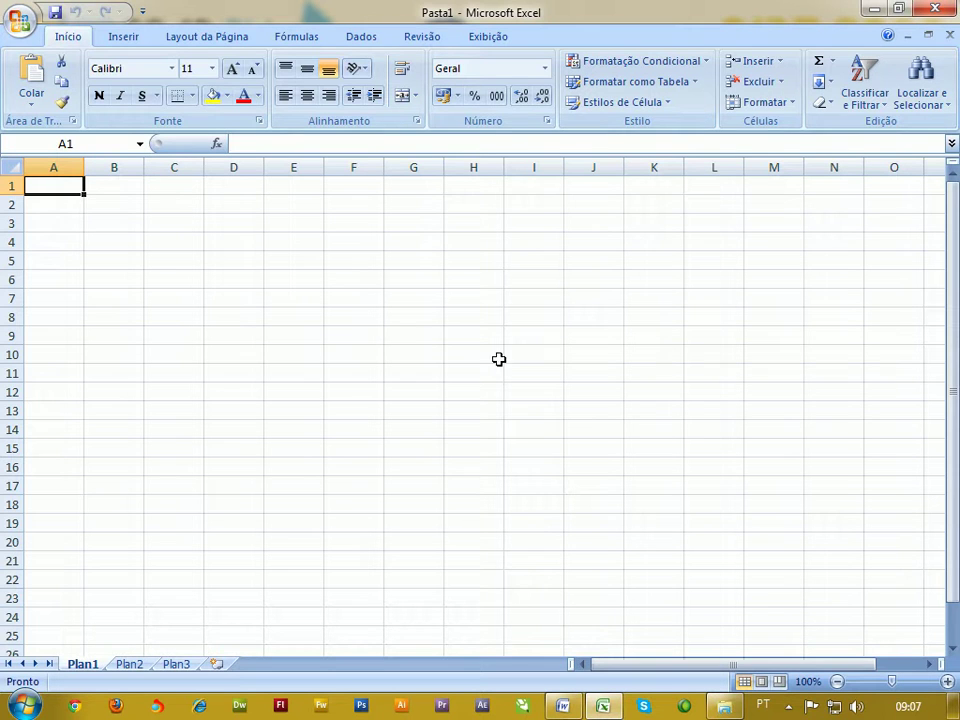
Open a new blank Word document from the Word taskbar jump list.
right_click(571, 694)
click(519, 617)
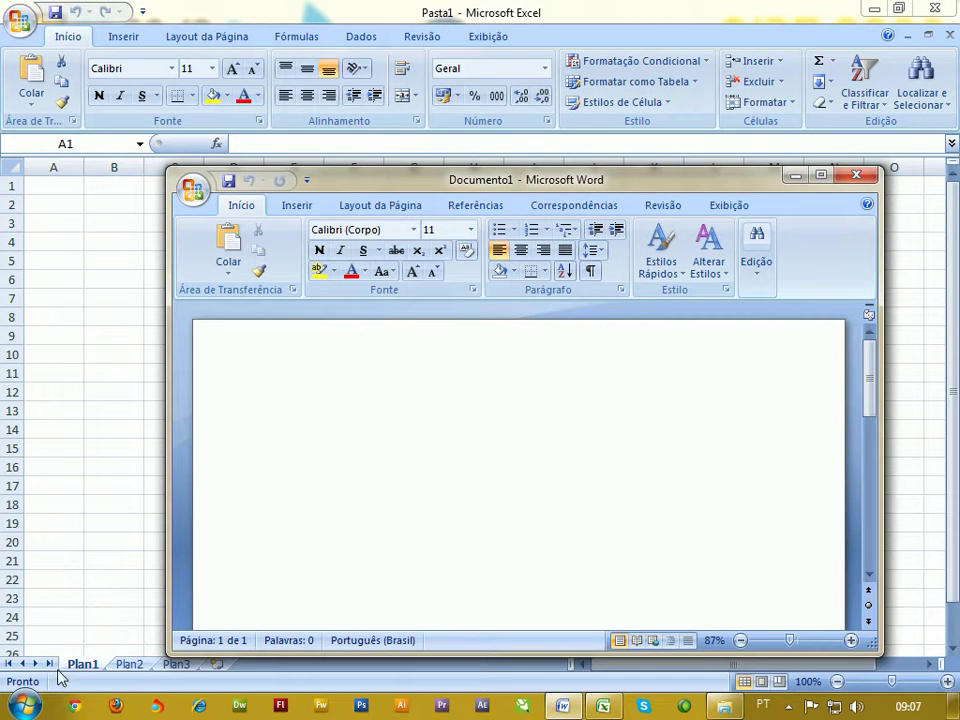
Launch PowerPoint 2007 from Start, close it, then close the blank Word document.
click(22, 705)
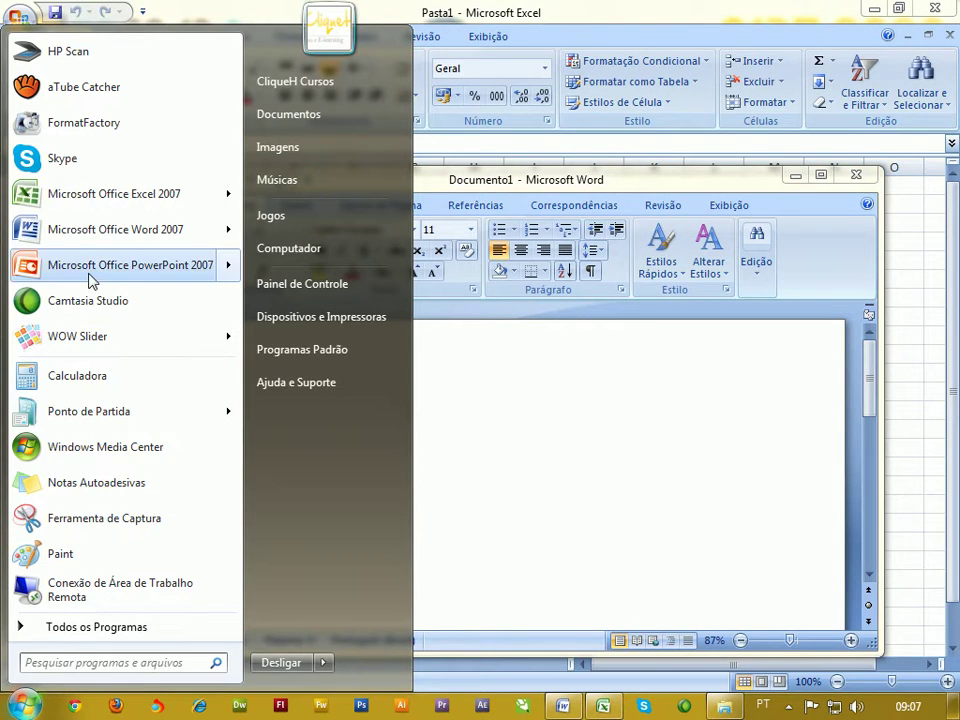
click(90, 268)
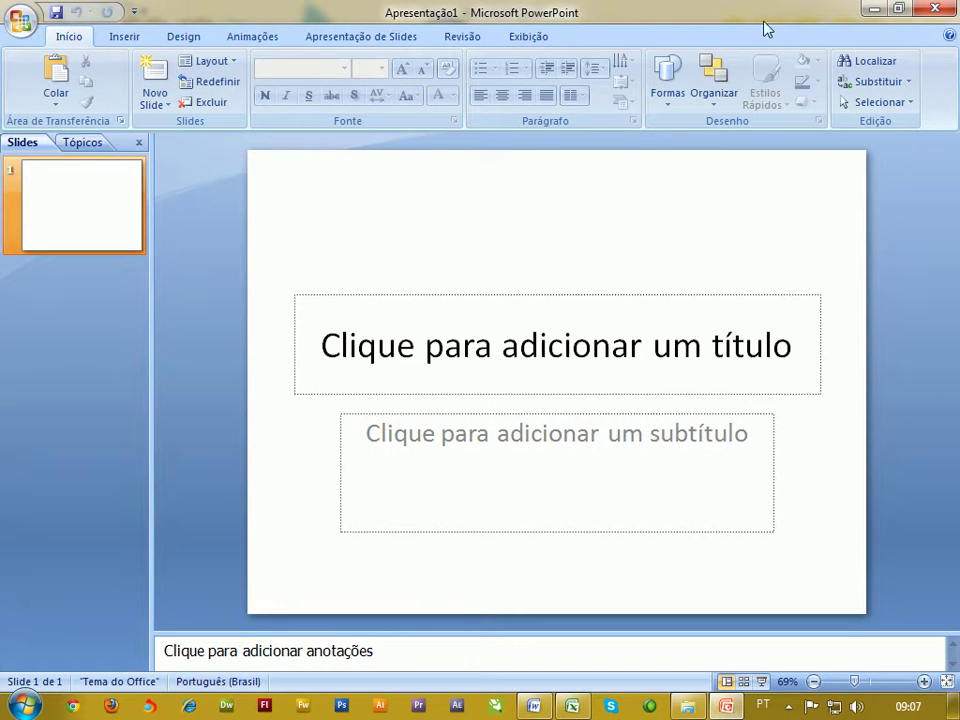
click(935, 8)
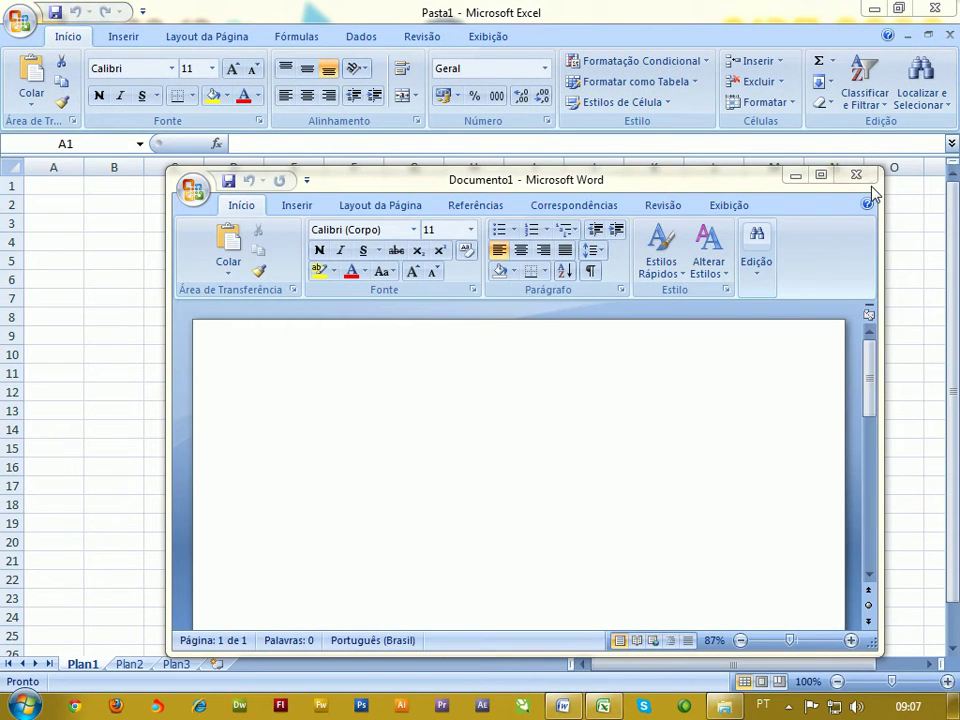
click(855, 175)
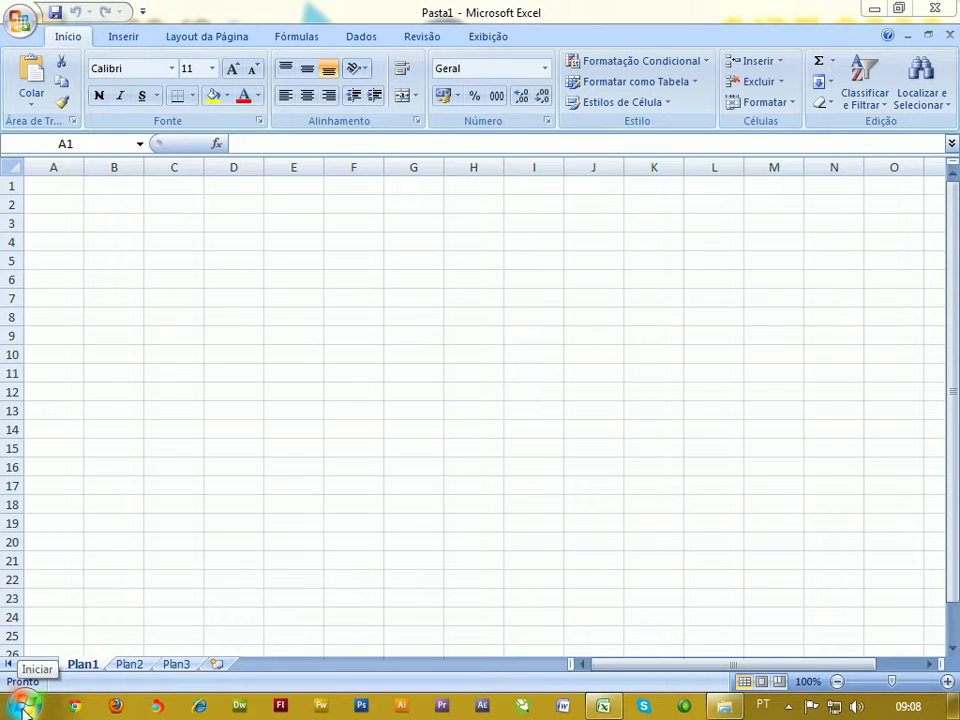
Save the new workbook to the desktop (Área de Trabalho) as aula01.
click(20, 20)
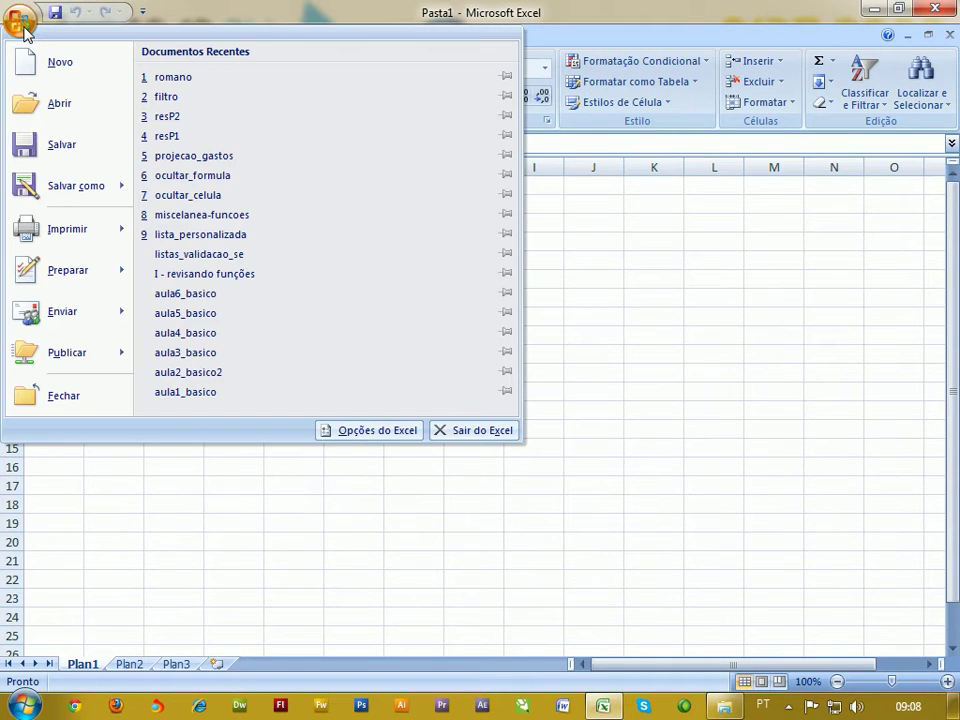
click(60, 147)
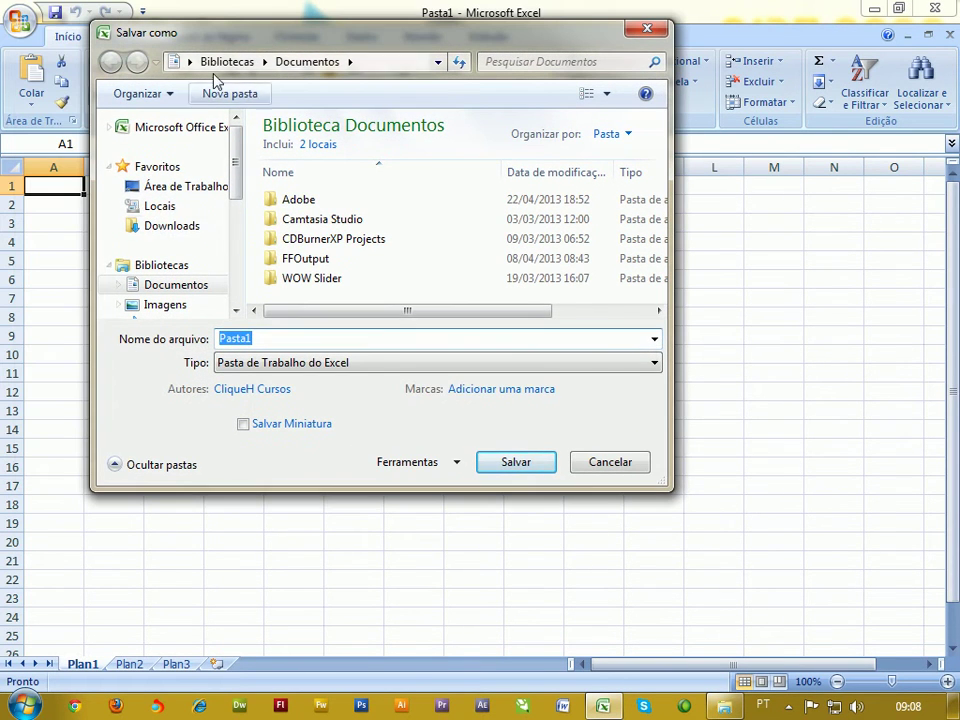
click(185, 190)
double_click(235, 338)
text(aula)
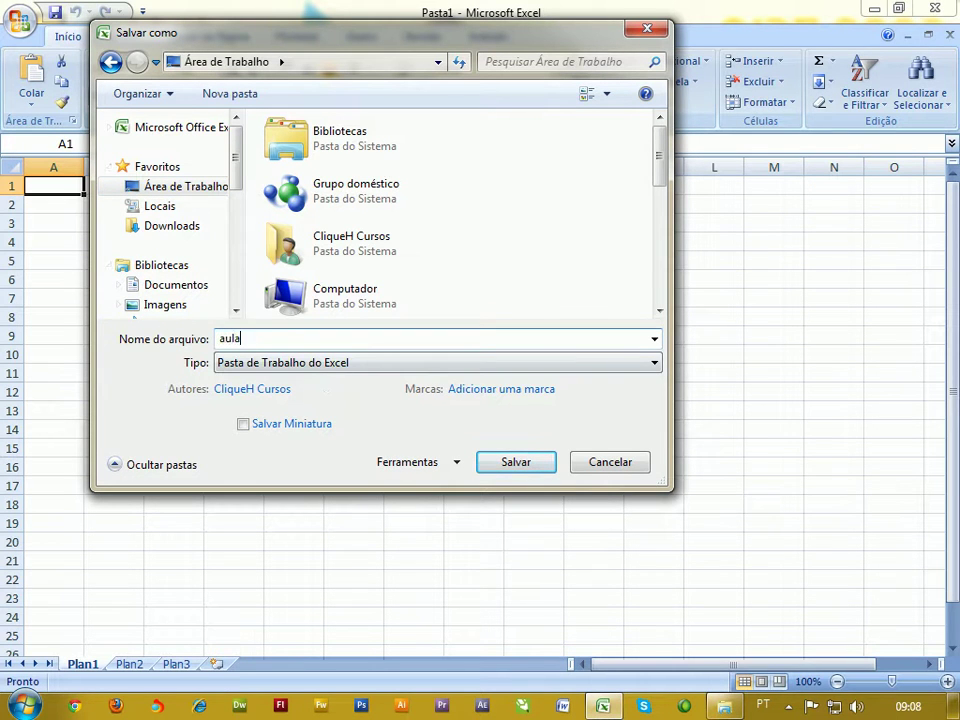
text(01)
key(Return)
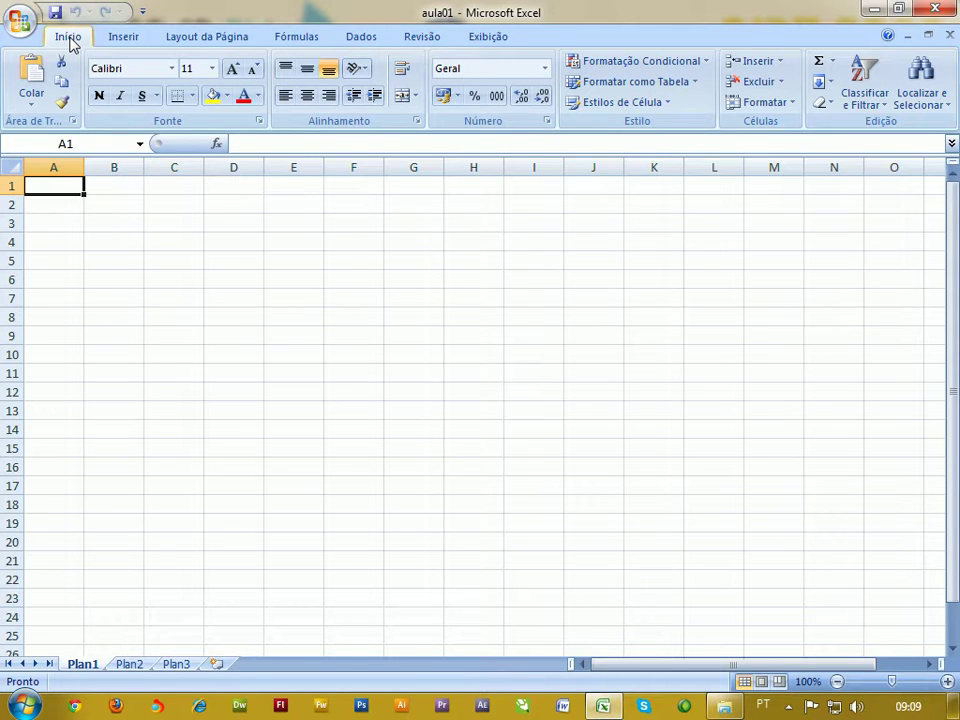
click(121, 40)
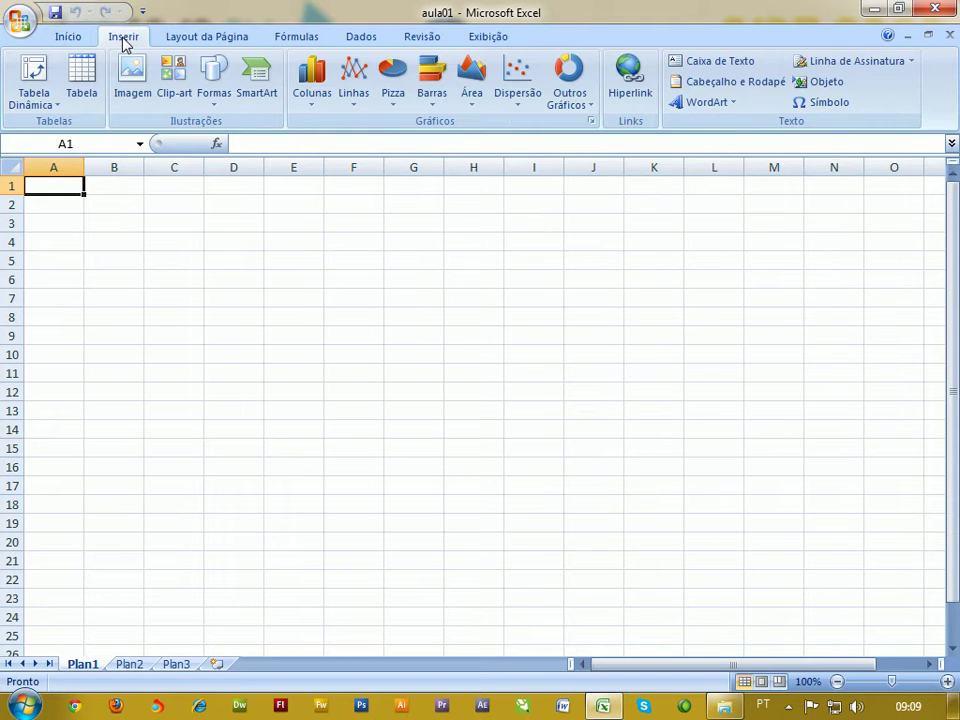
click(205, 40)
click(295, 40)
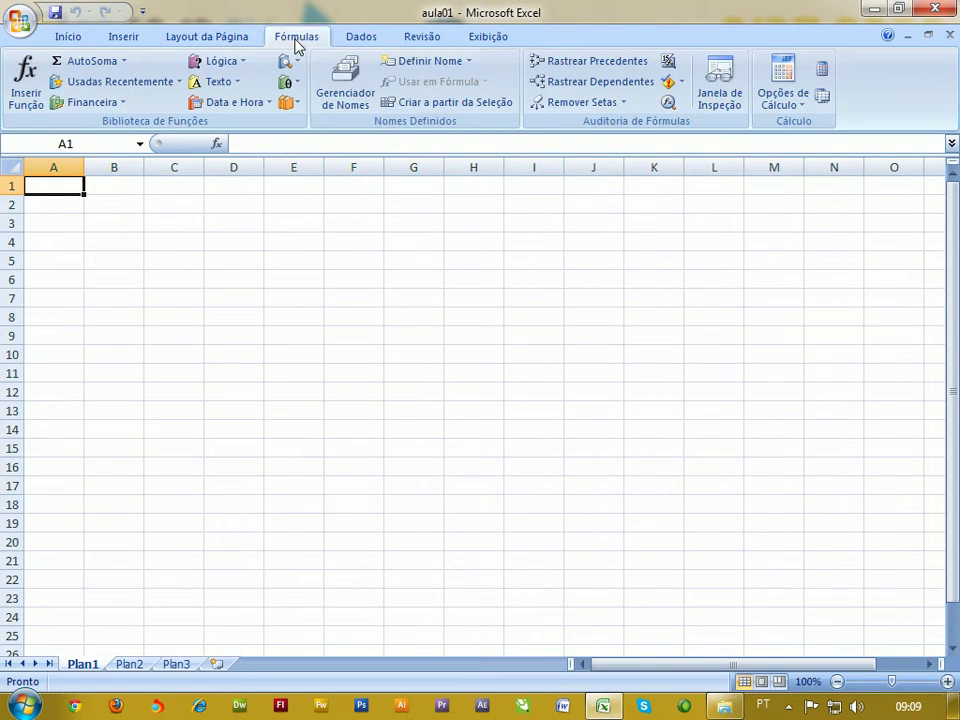
click(361, 42)
click(432, 44)
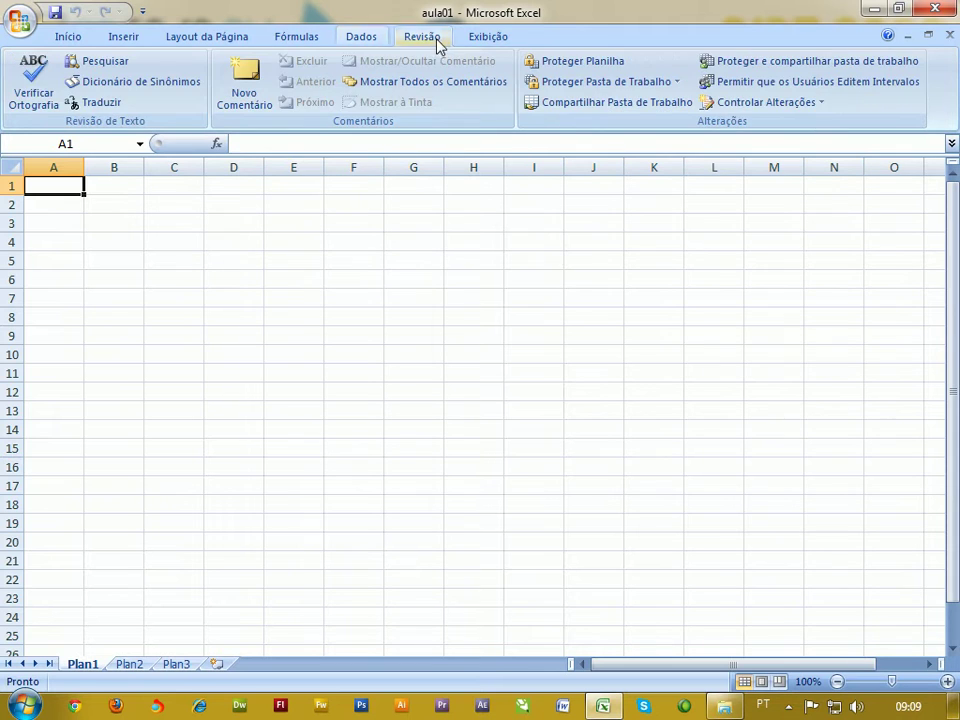
click(477, 44)
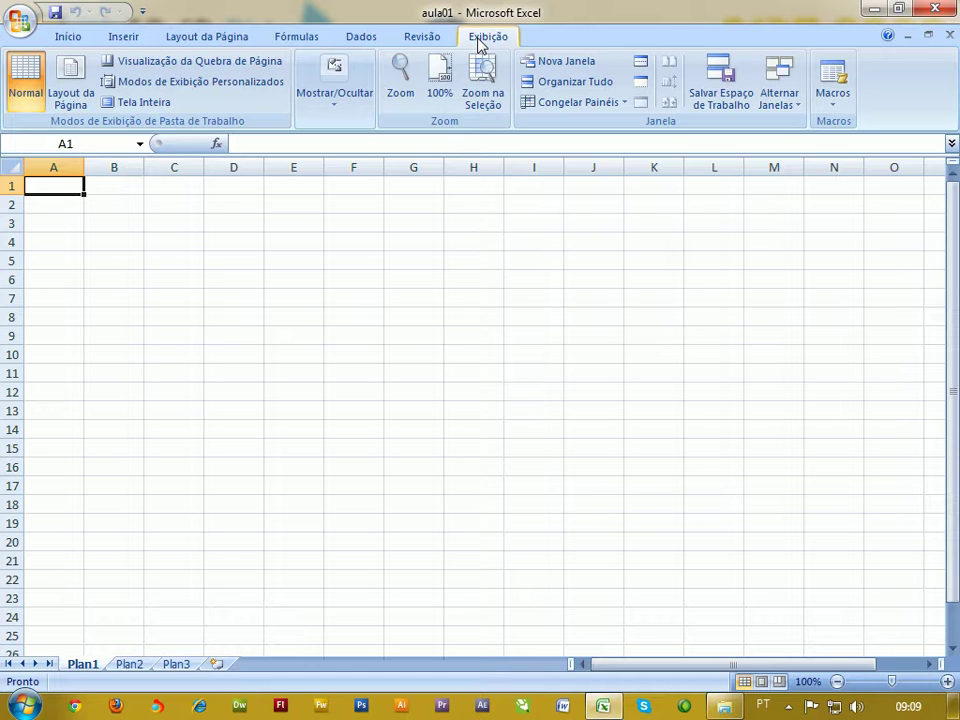
click(70, 37)
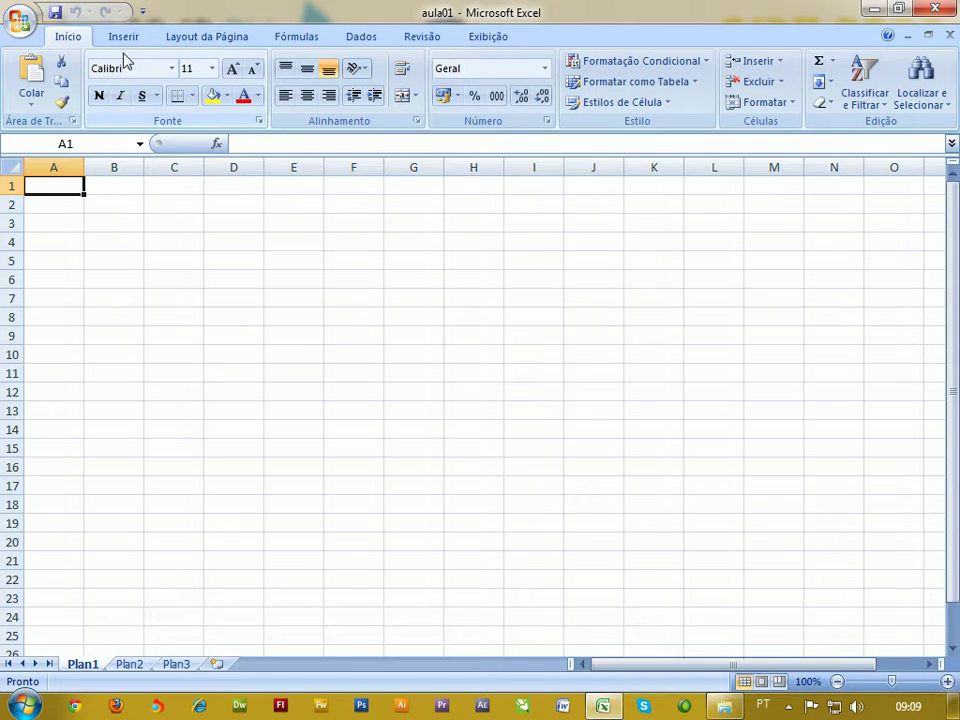
click(124, 38)
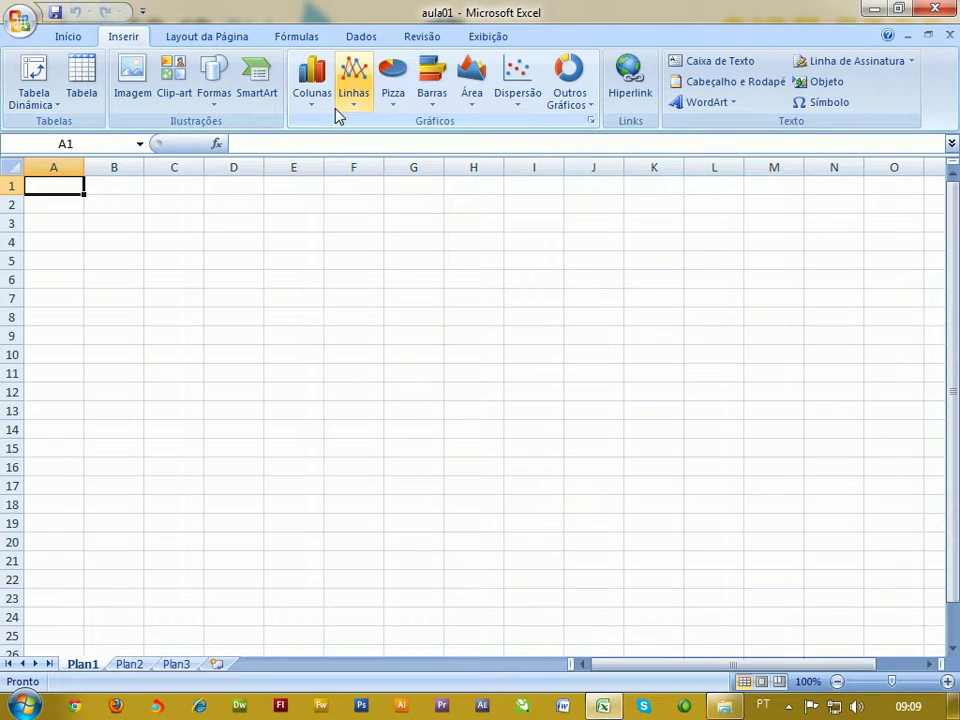
click(226, 38)
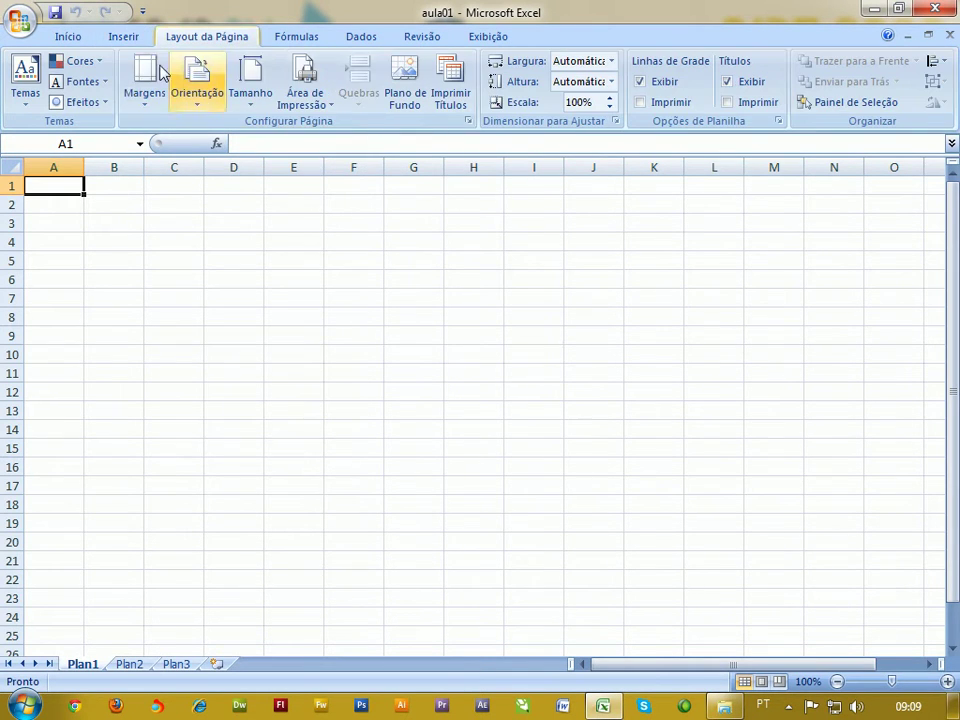
click(300, 38)
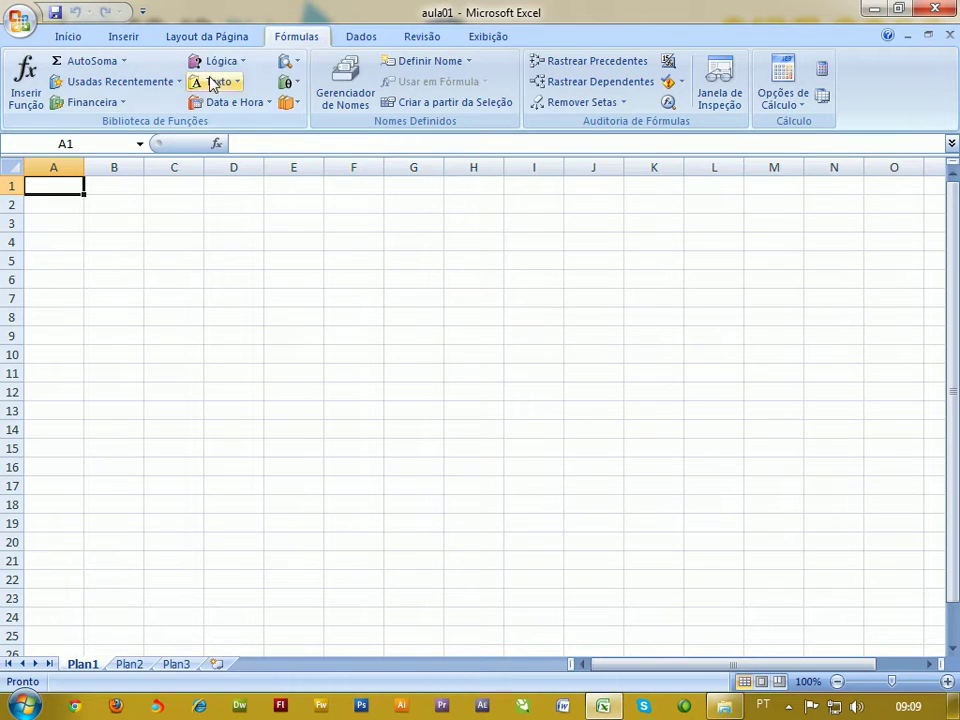
click(350, 40)
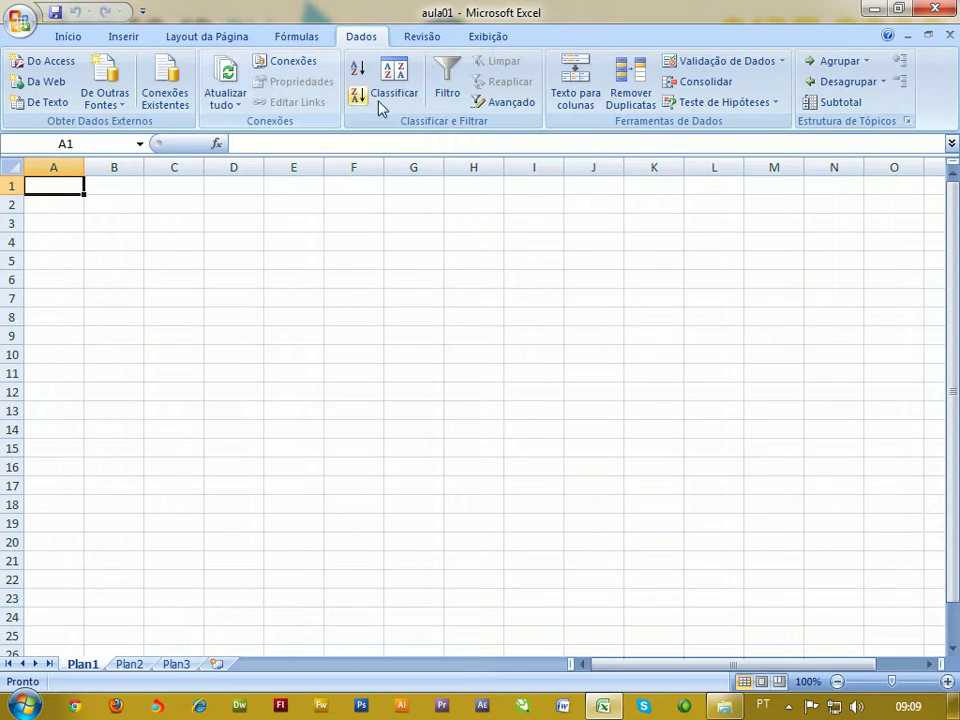
click(82, 40)
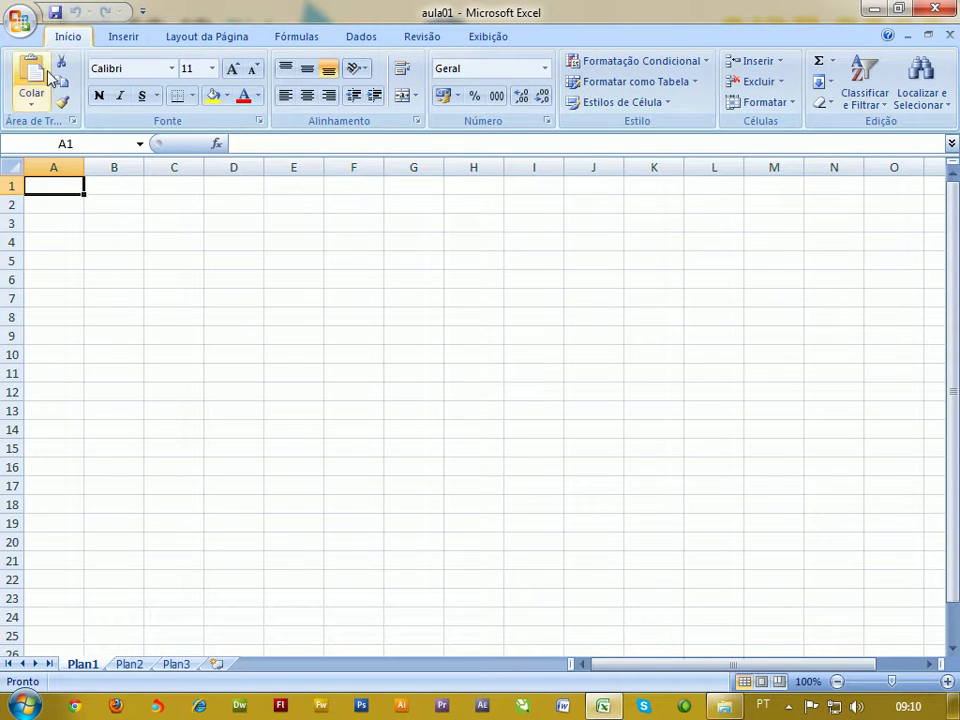
click(33, 104)
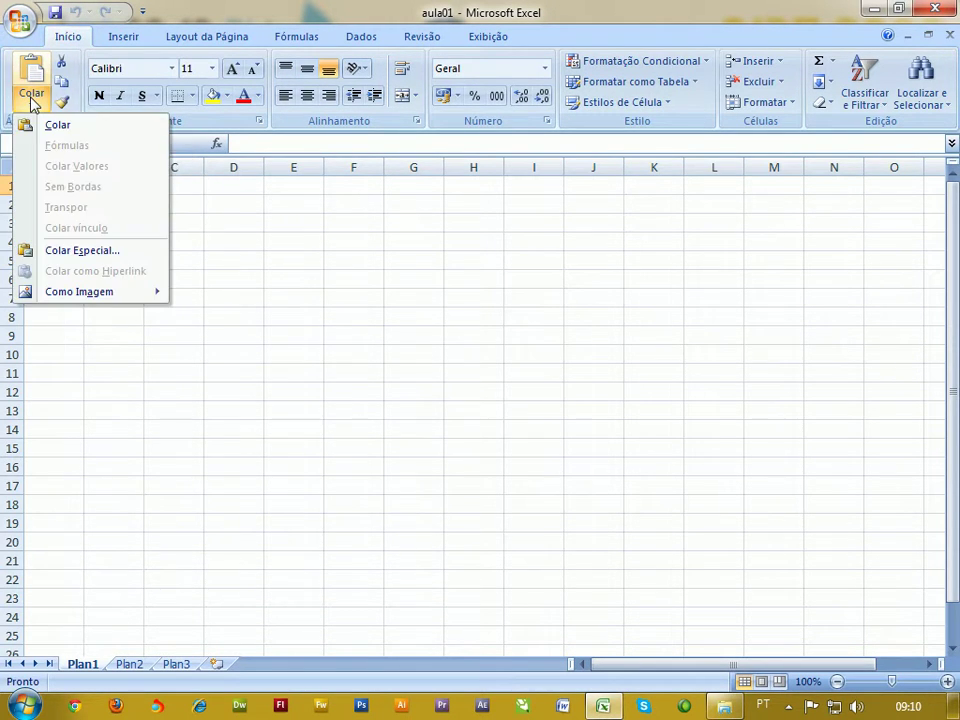
click(34, 92)
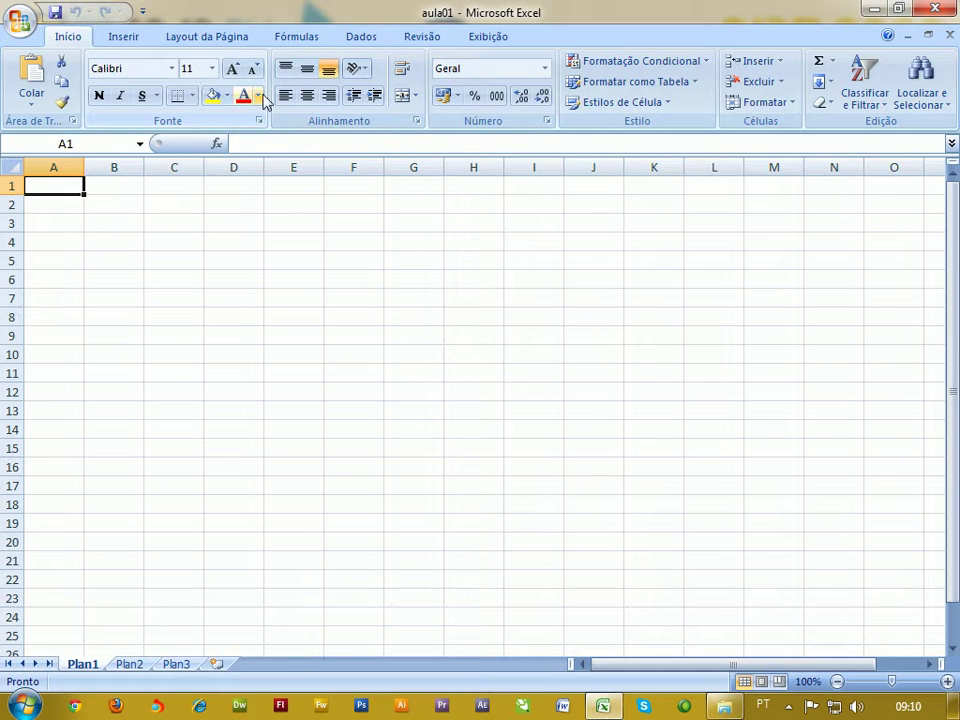
click(141, 44)
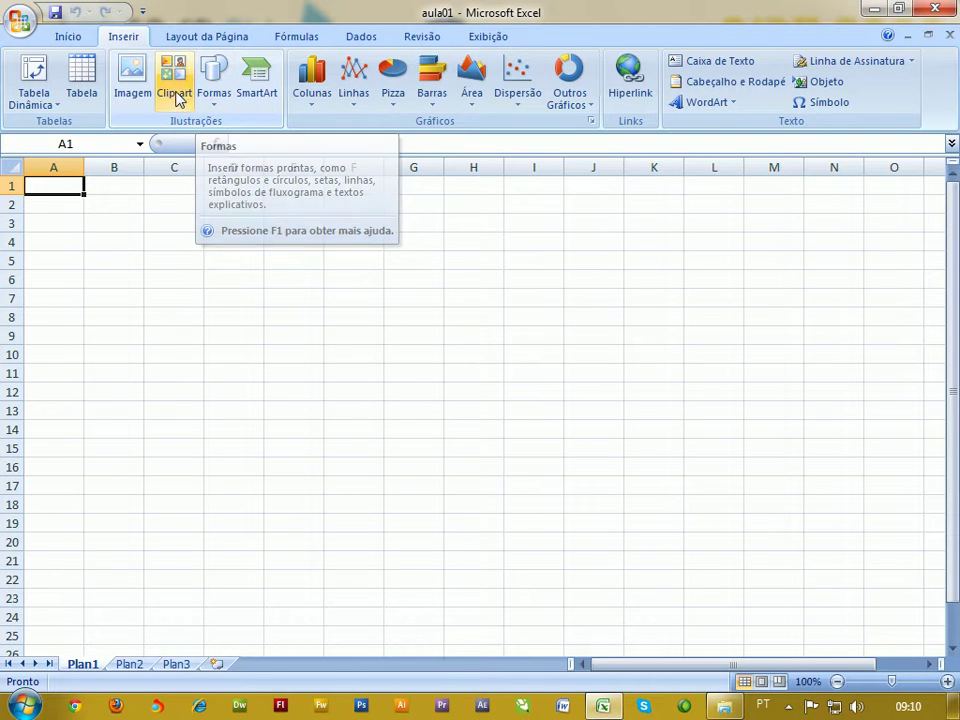
click(70, 38)
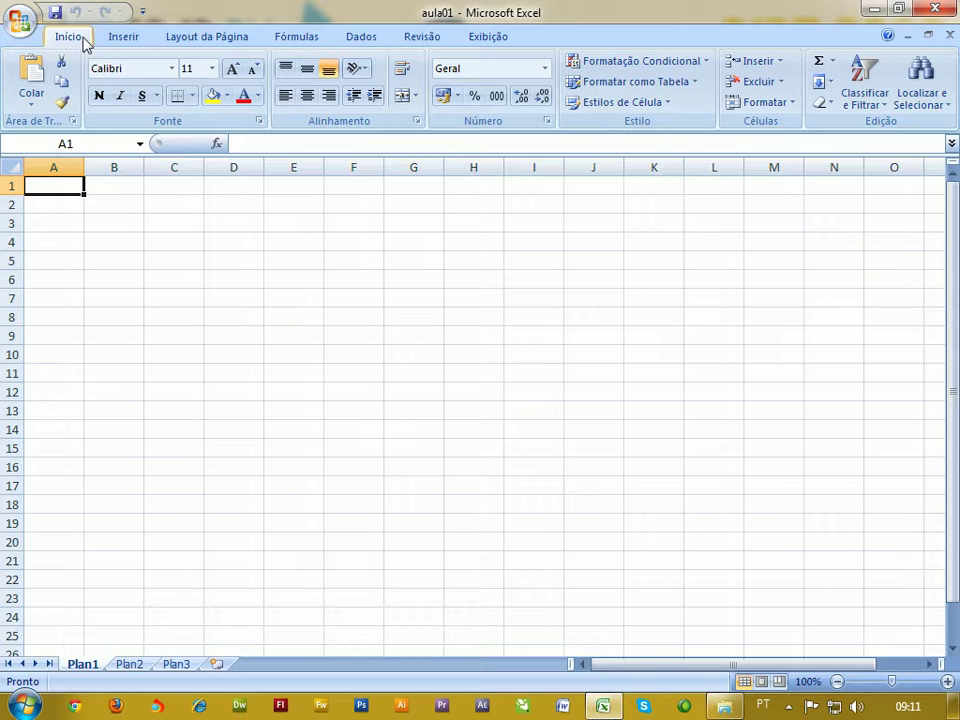
click(117, 40)
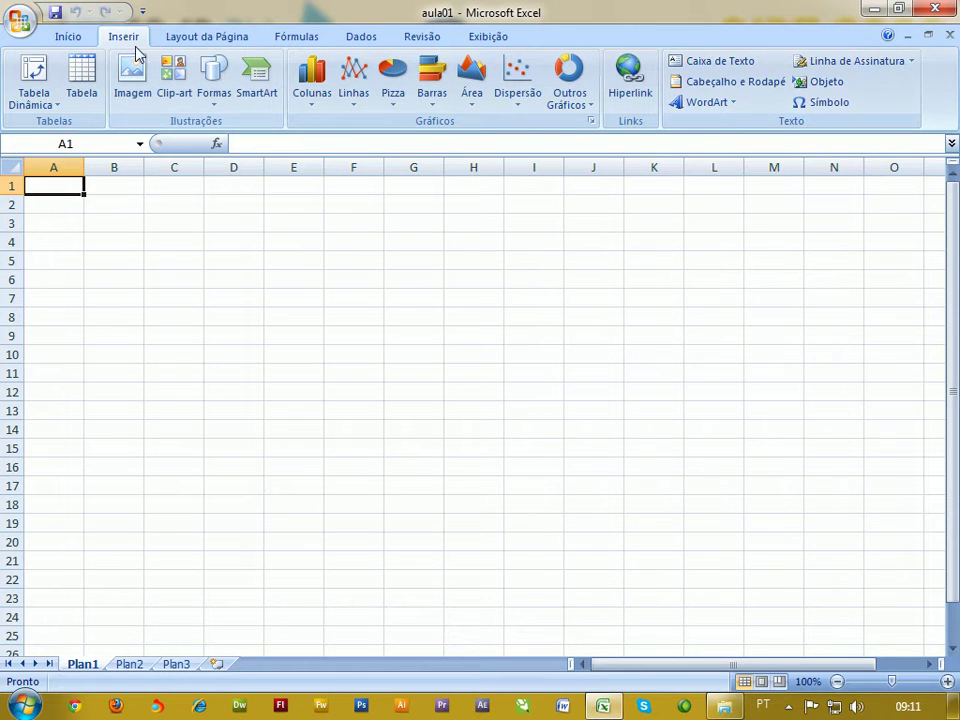
click(67, 44)
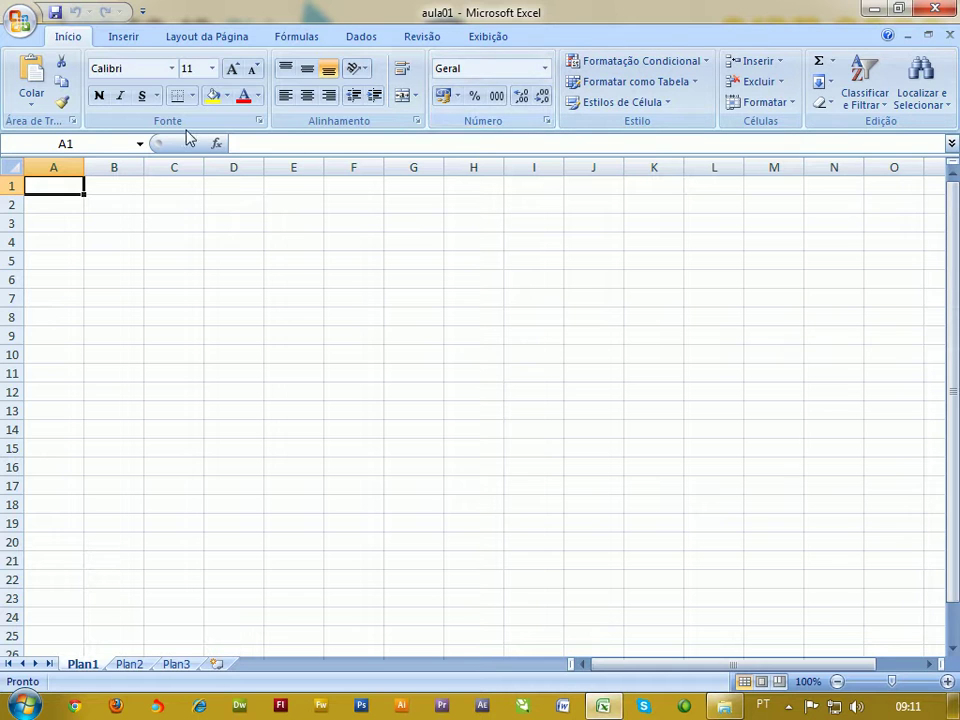
click(219, 41)
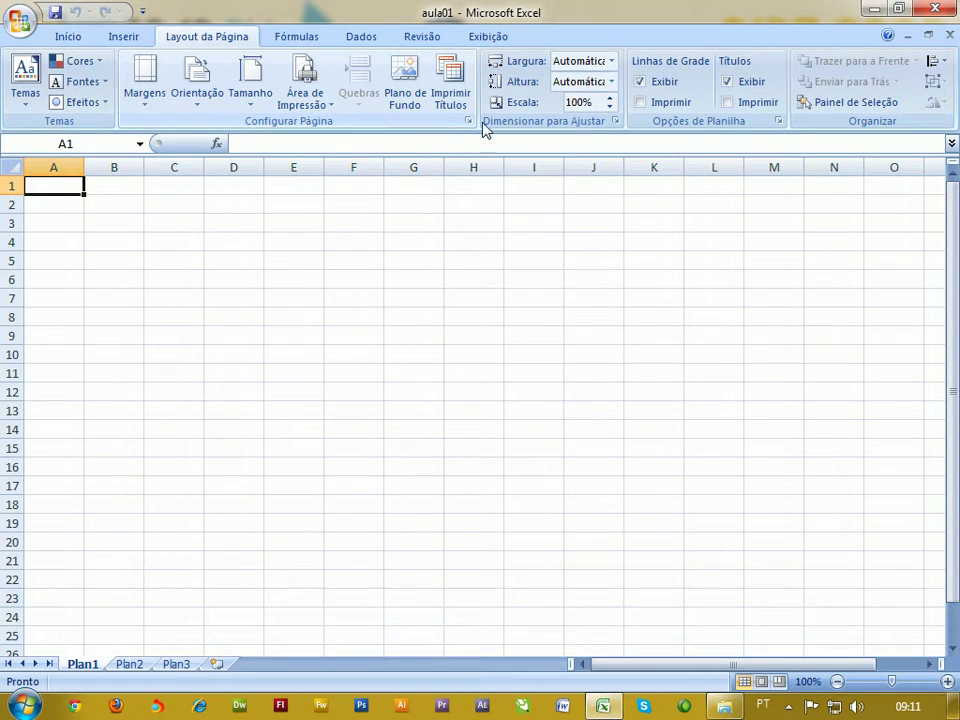
click(307, 39)
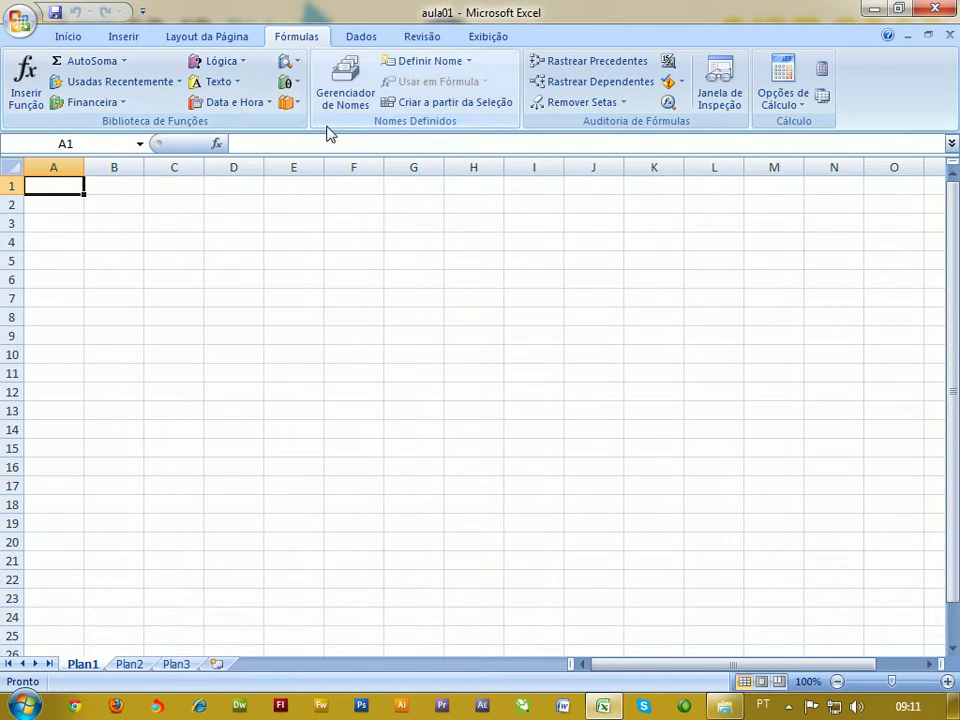
click(366, 38)
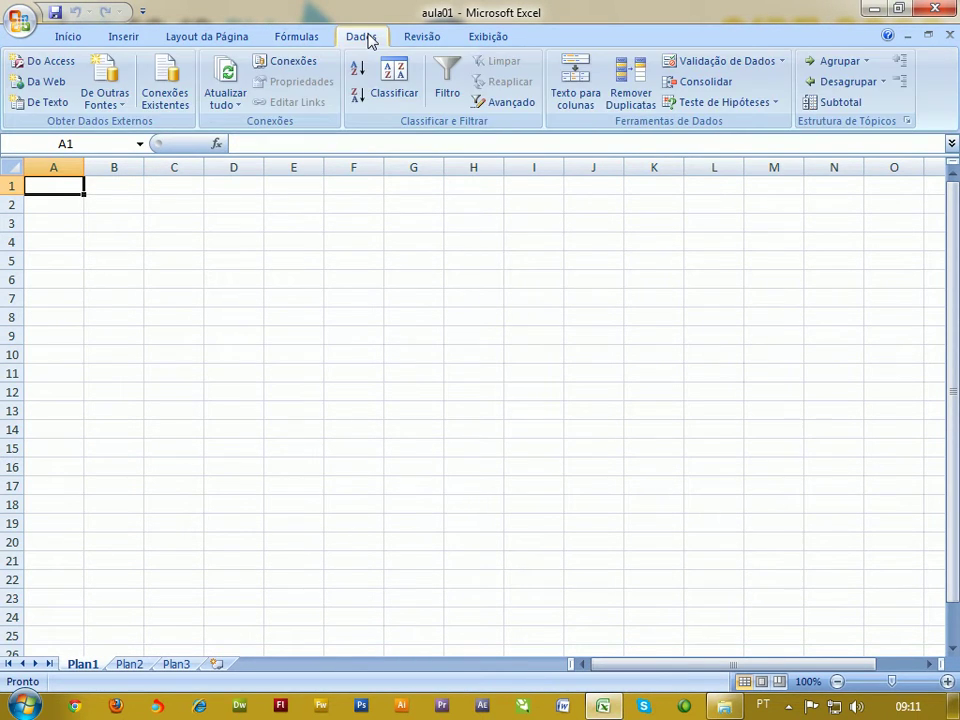
click(428, 37)
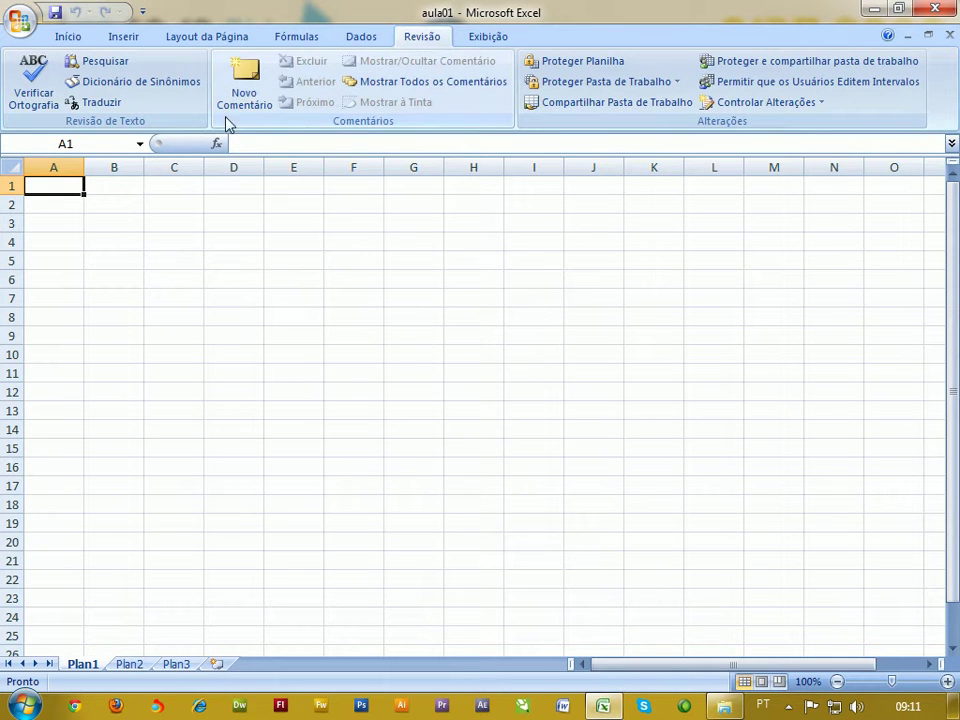
click(490, 40)
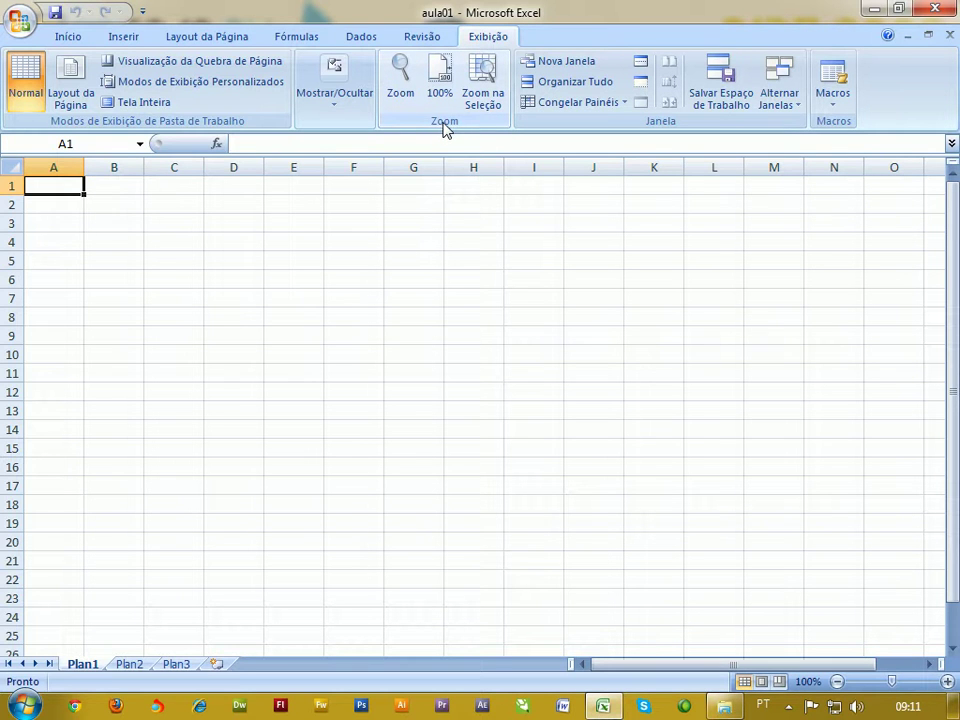
click(425, 40)
click(360, 40)
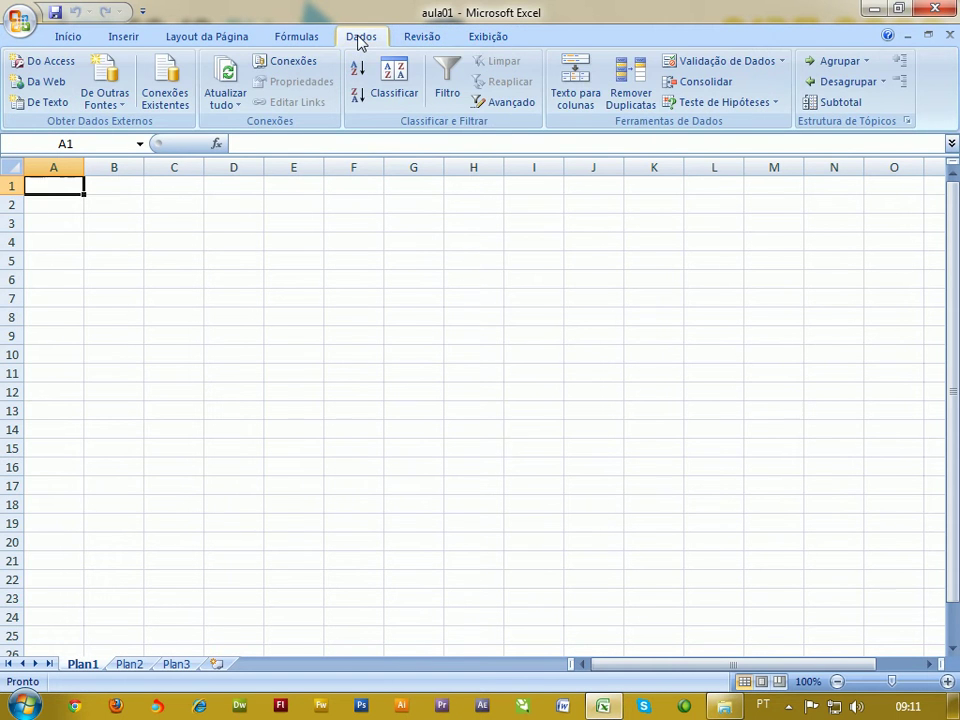
click(420, 40)
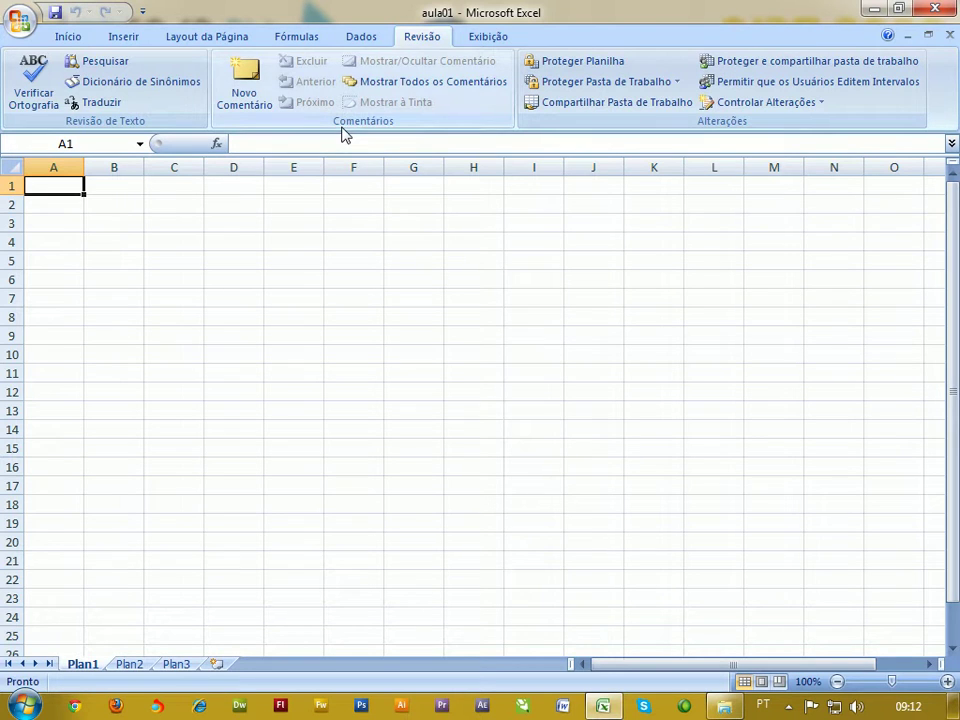
click(478, 38)
click(359, 40)
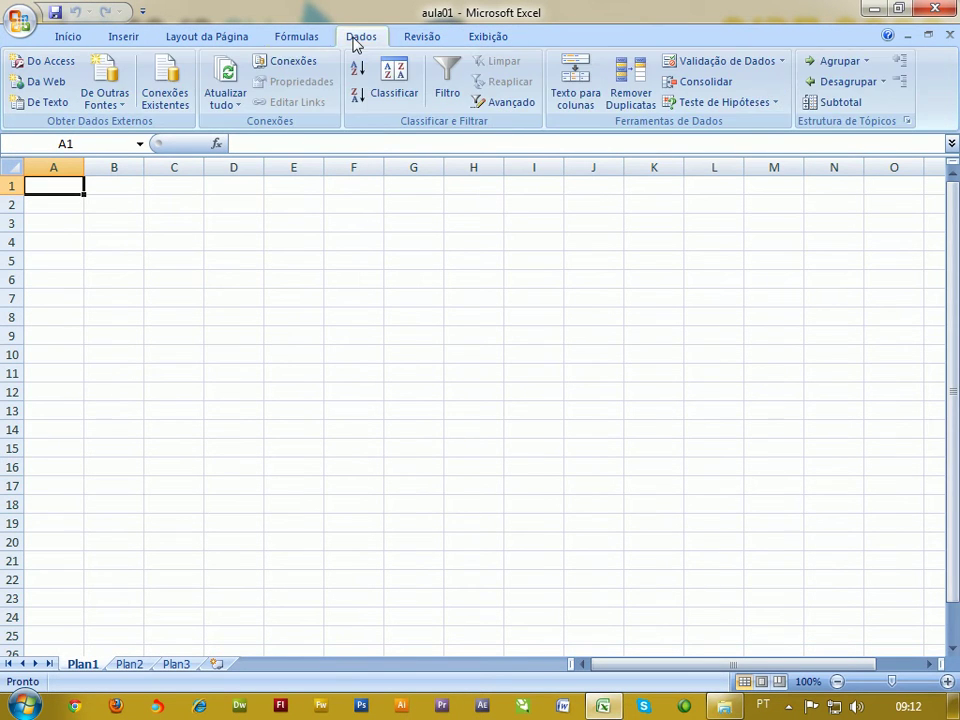
click(293, 38)
click(226, 42)
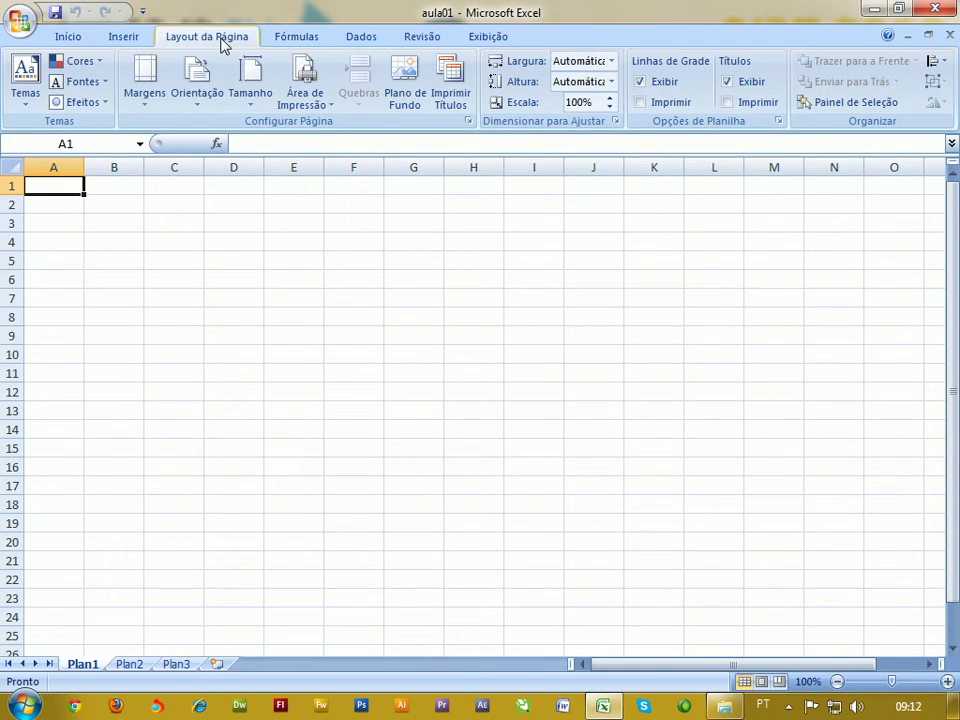
click(128, 44)
click(68, 46)
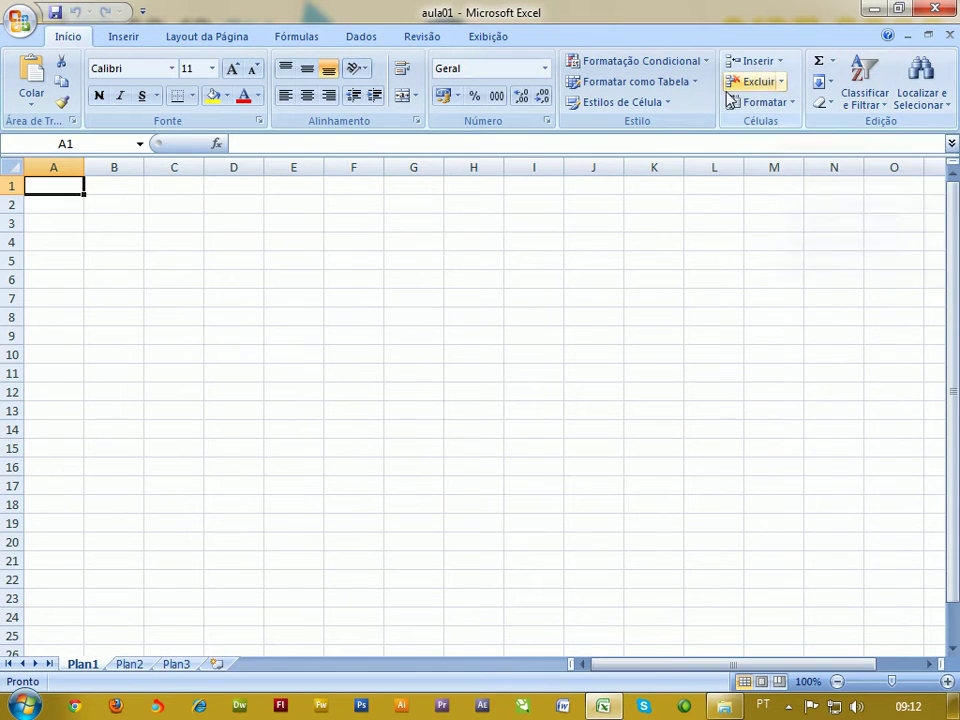
click(75, 147)
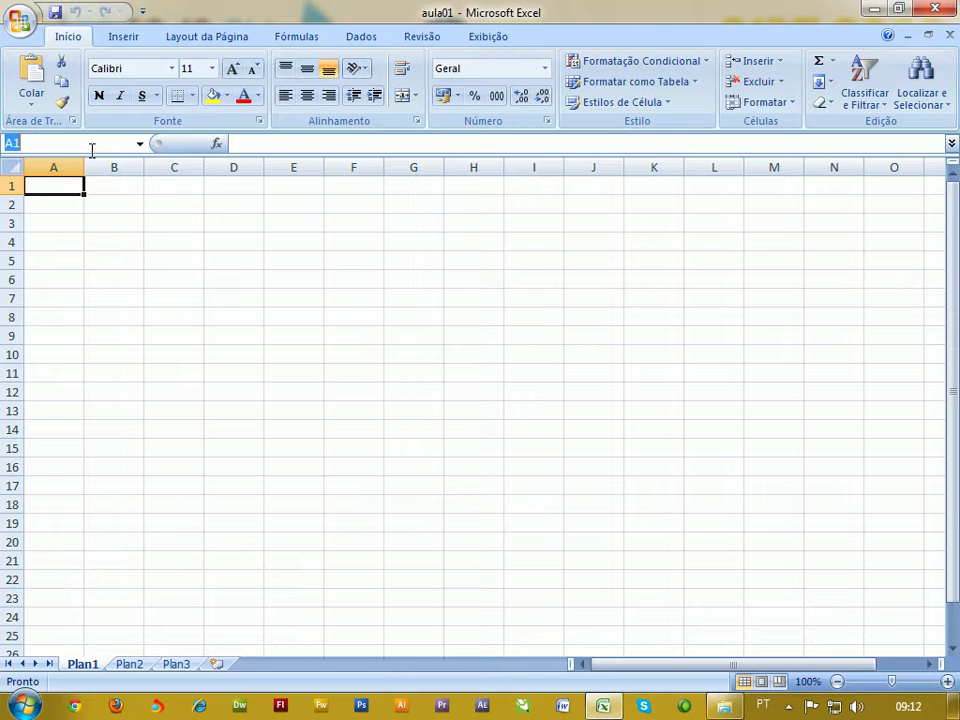
click(221, 206)
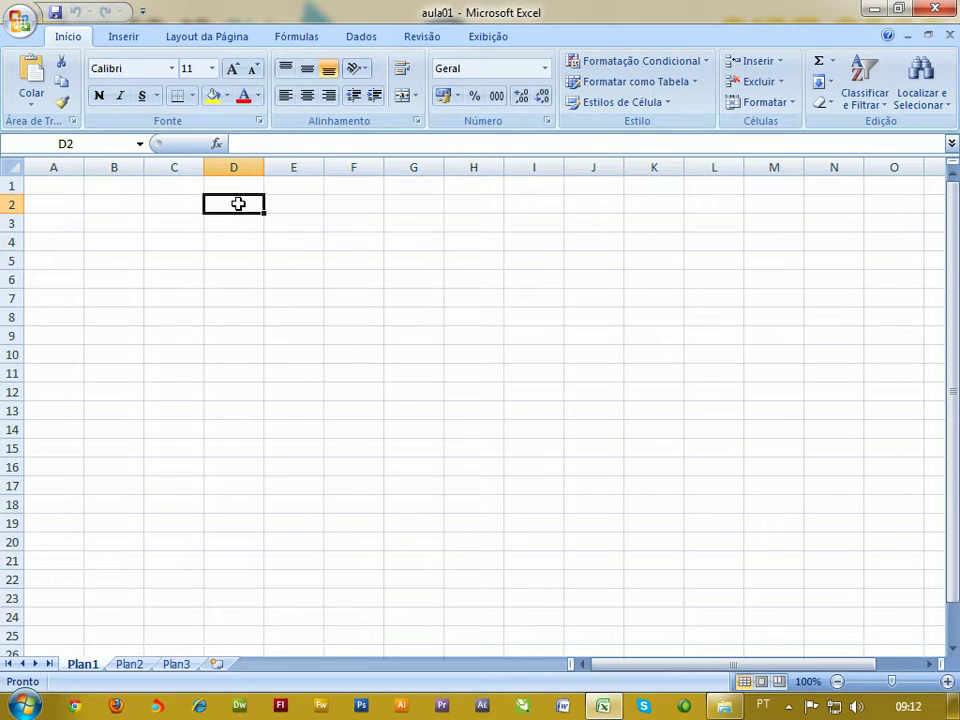
click(233, 166)
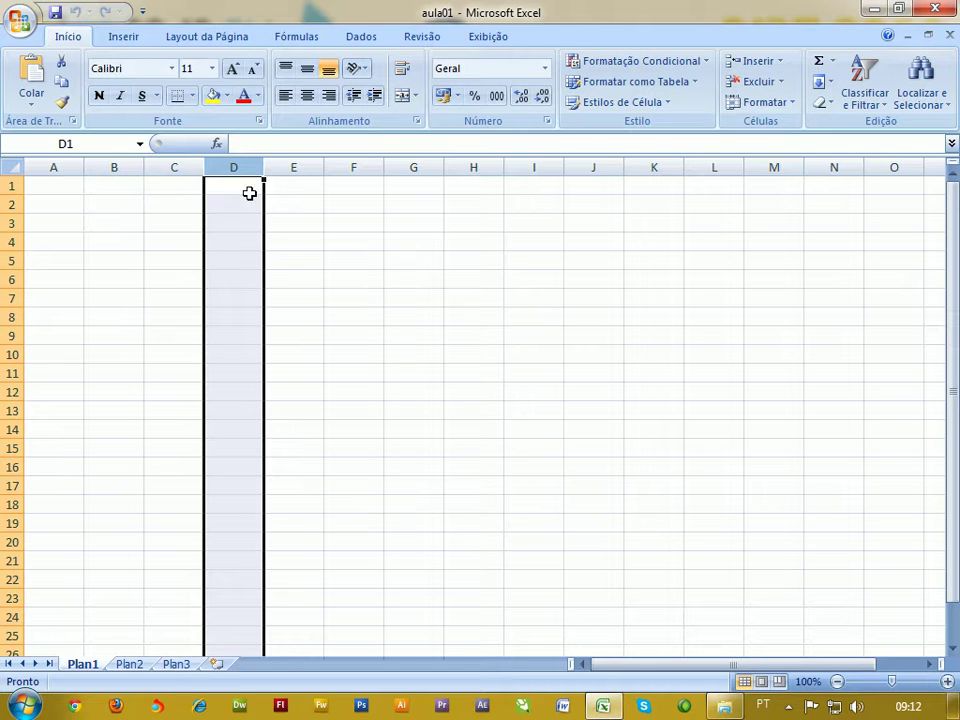
click(241, 205)
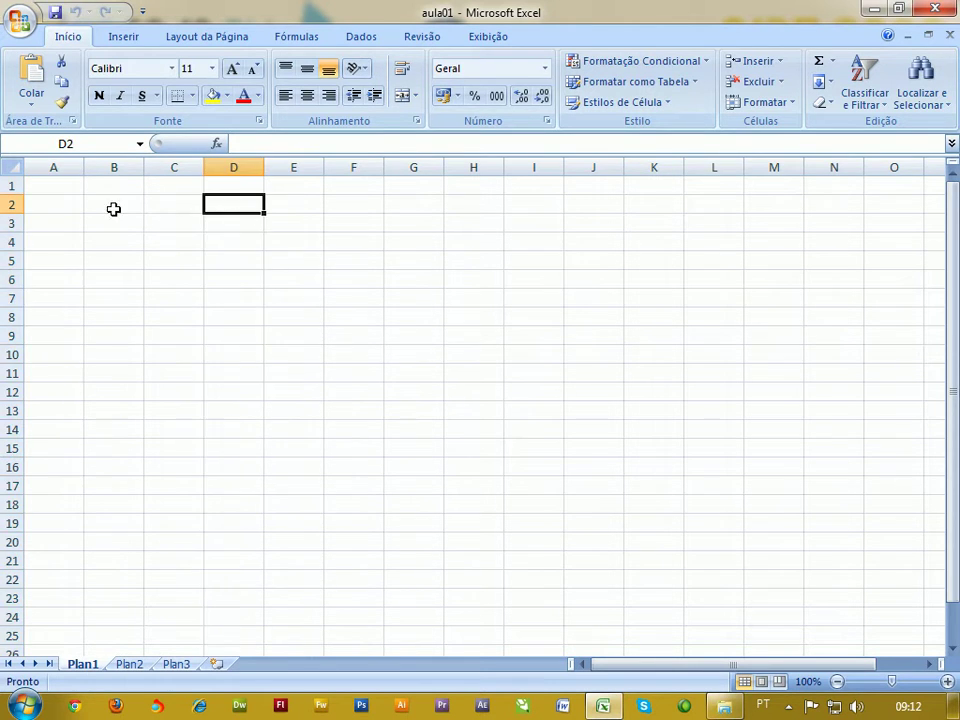
click(55, 204)
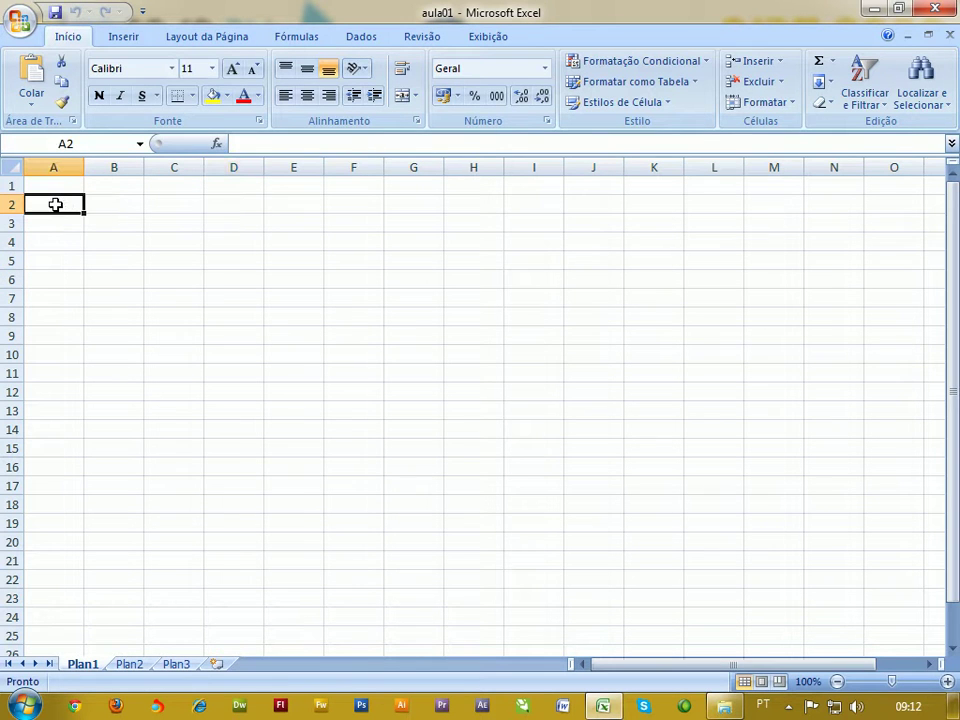
click(60, 222)
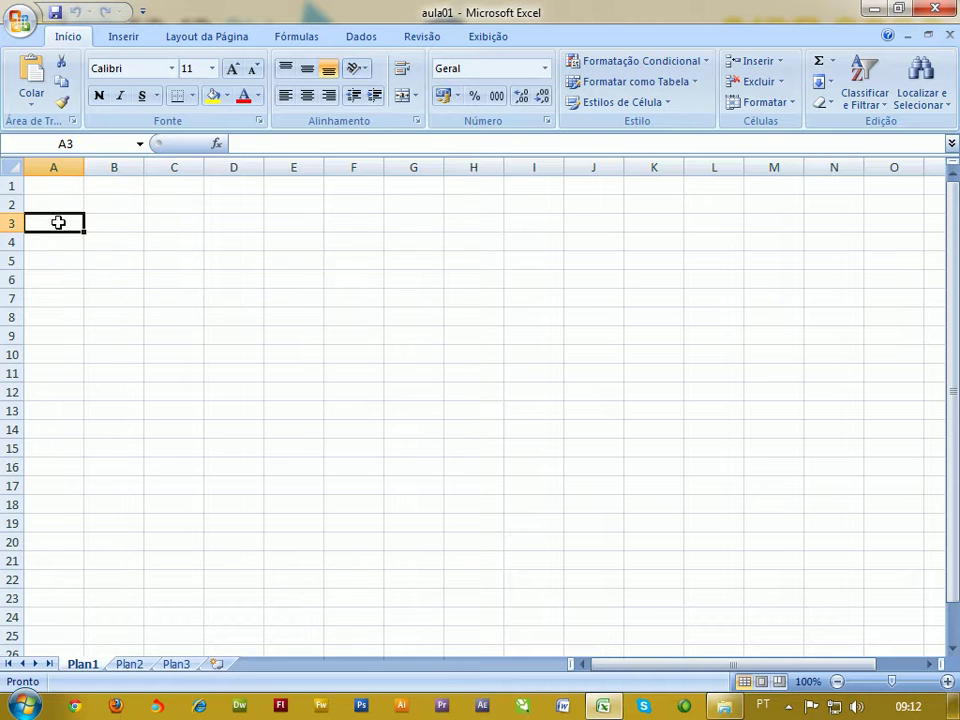
click(60, 163)
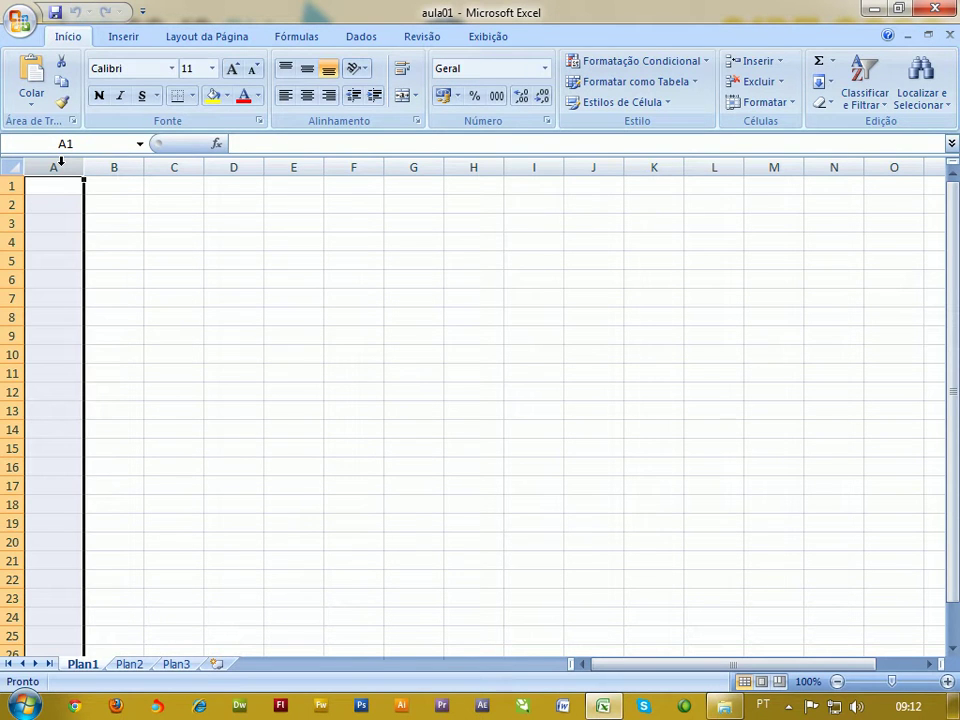
click(112, 165)
click(175, 167)
click(224, 167)
click(293, 165)
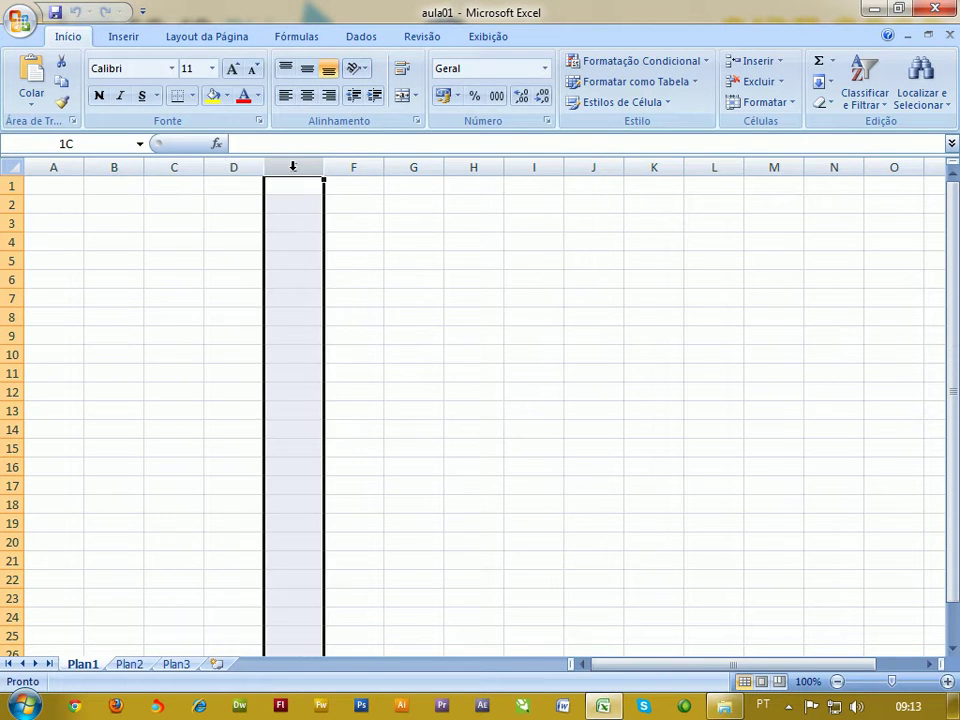
click(12, 187)
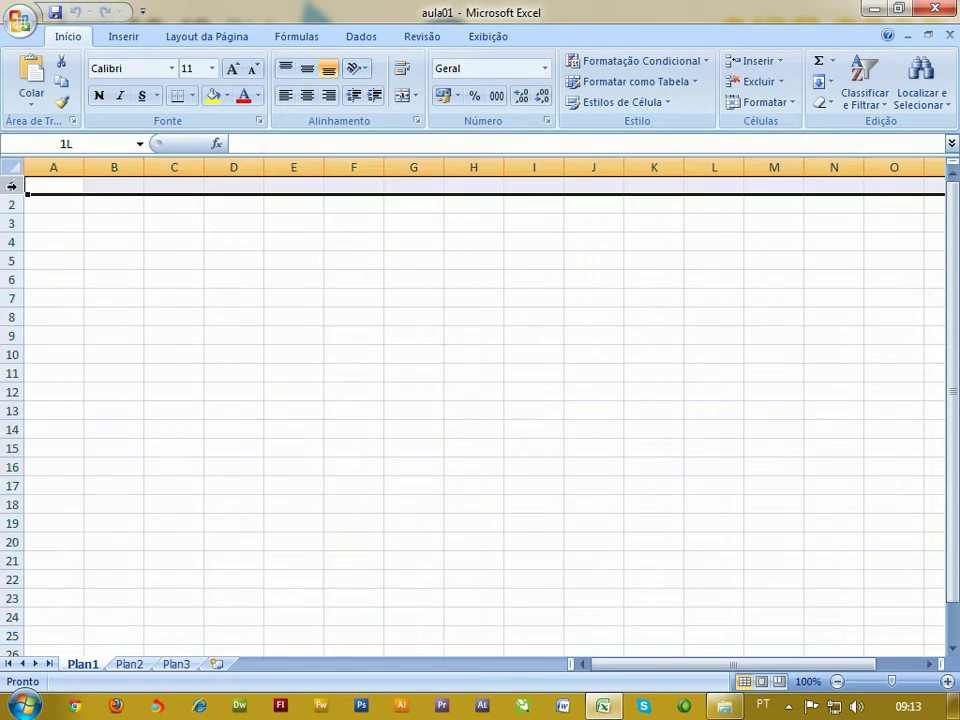
click(12, 205)
click(12, 226)
click(12, 242)
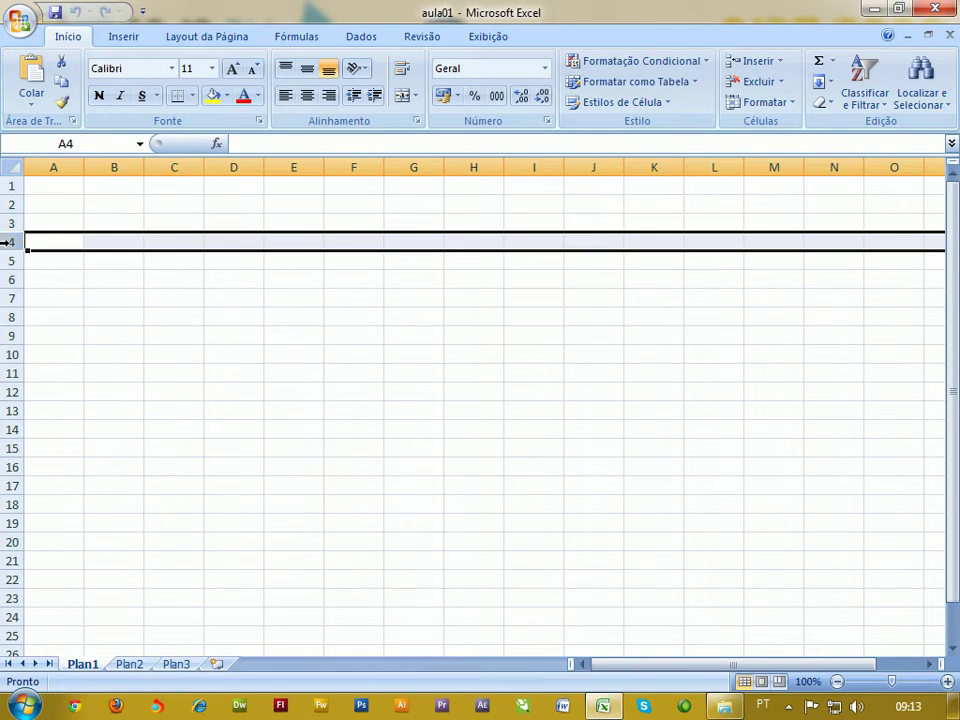
click(12, 298)
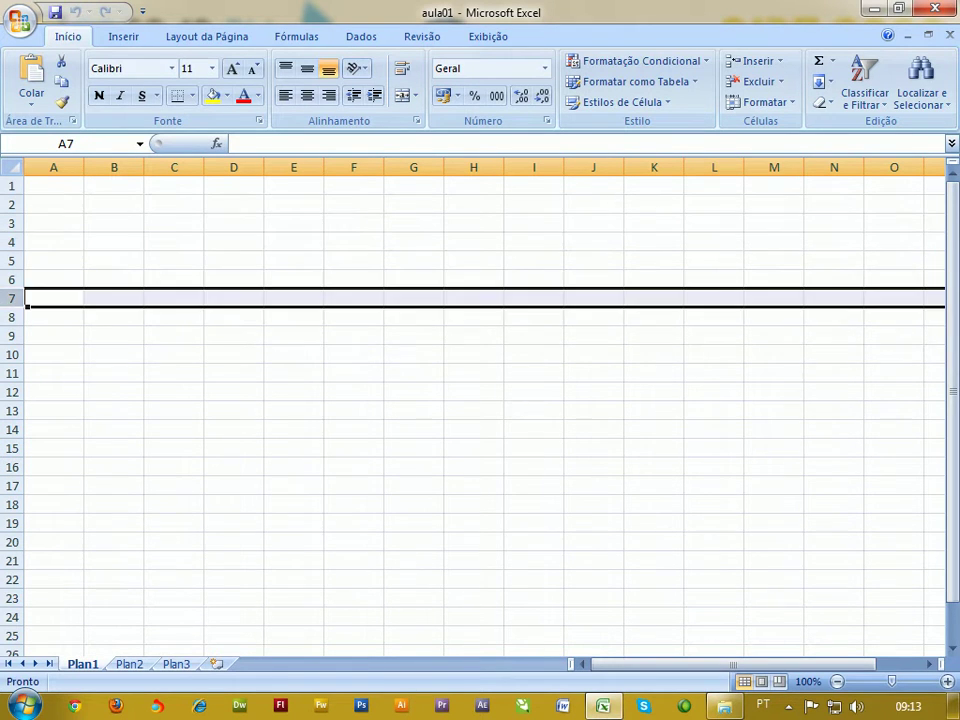
click(12, 373)
click(11, 392)
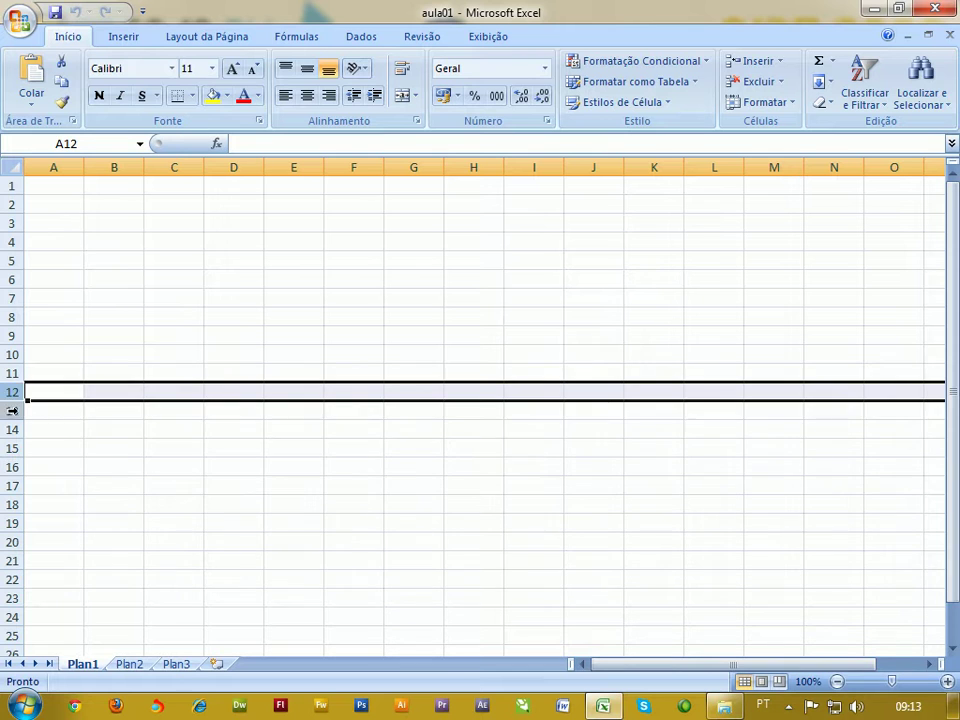
drag(12, 410, 12, 429)
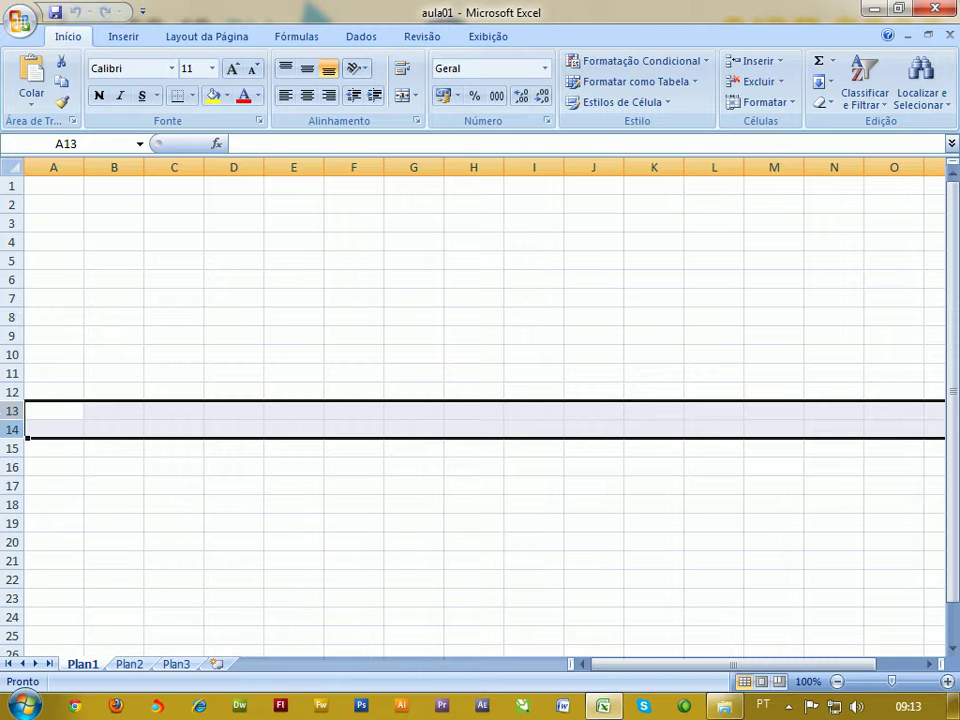
click(163, 256)
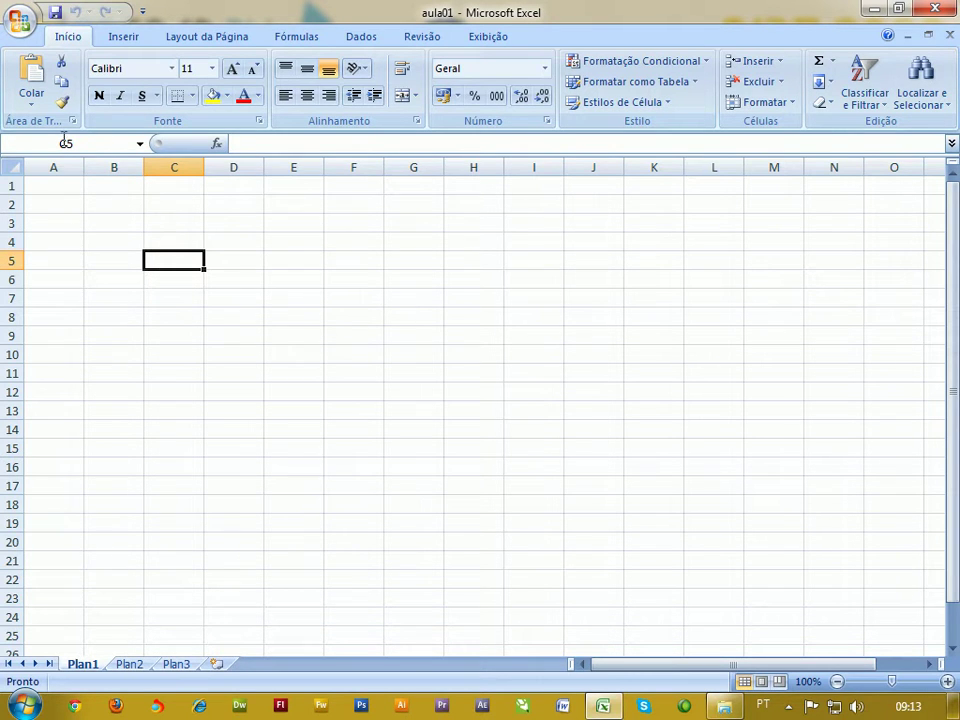
click(66, 184)
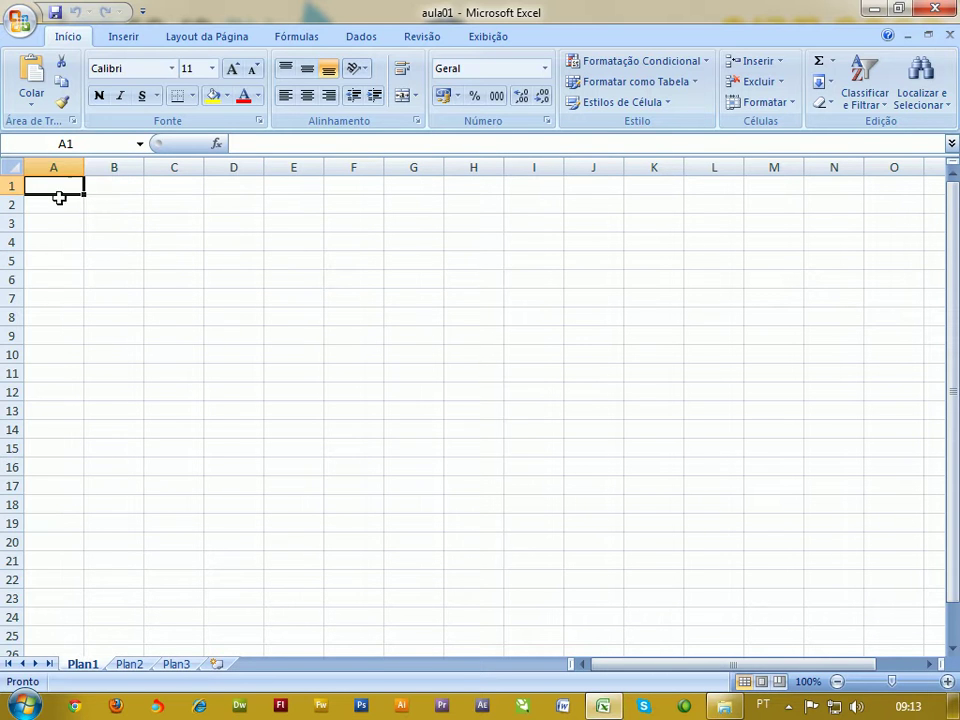
click(57, 202)
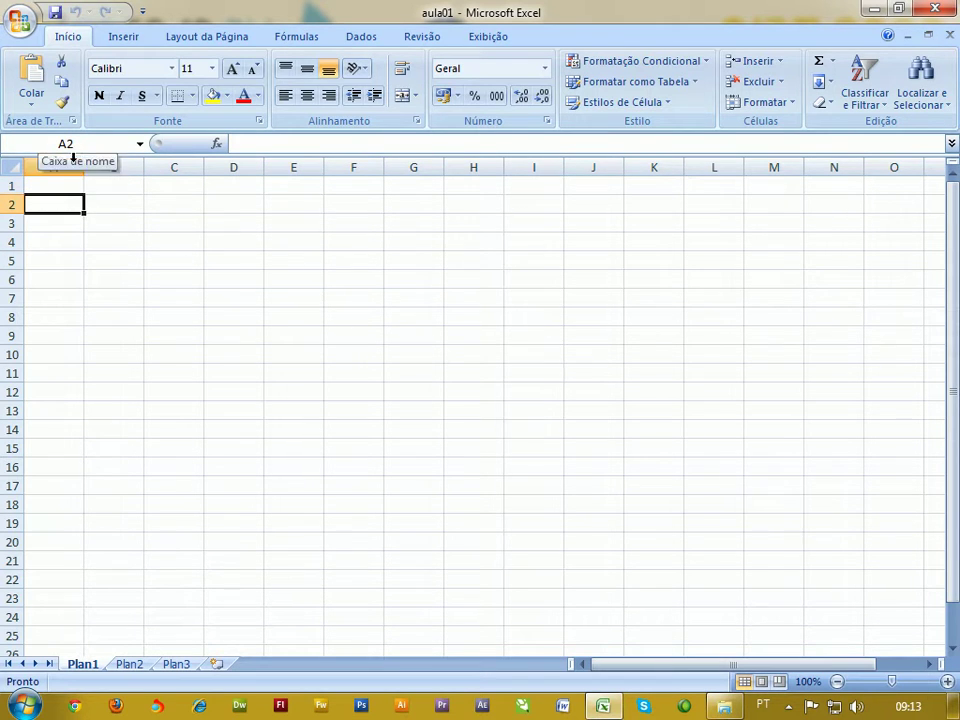
click(54, 221)
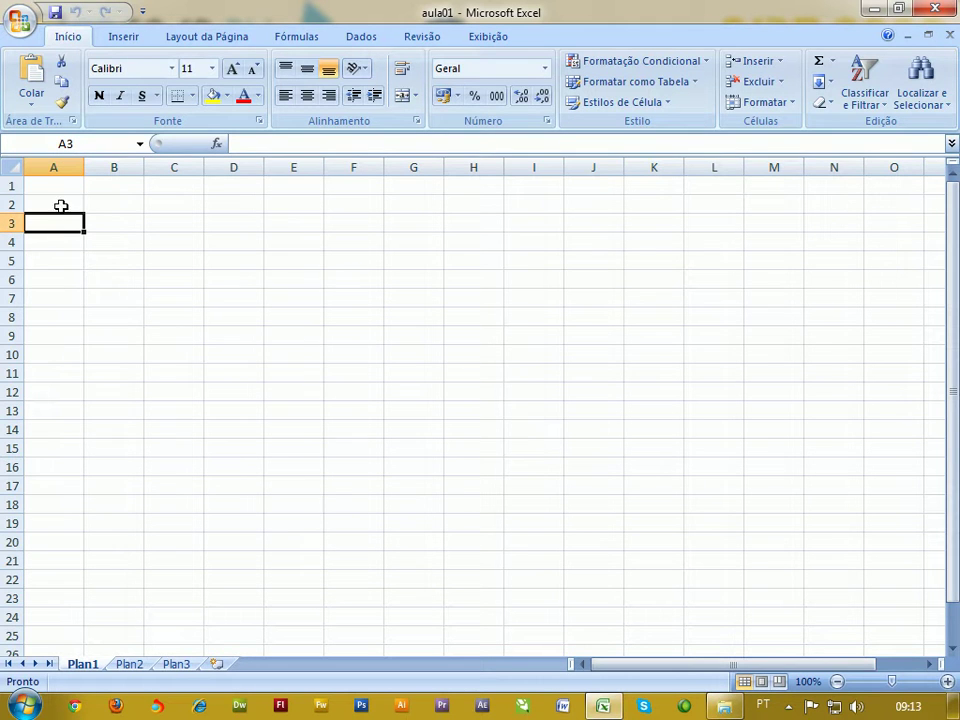
click(882, 582)
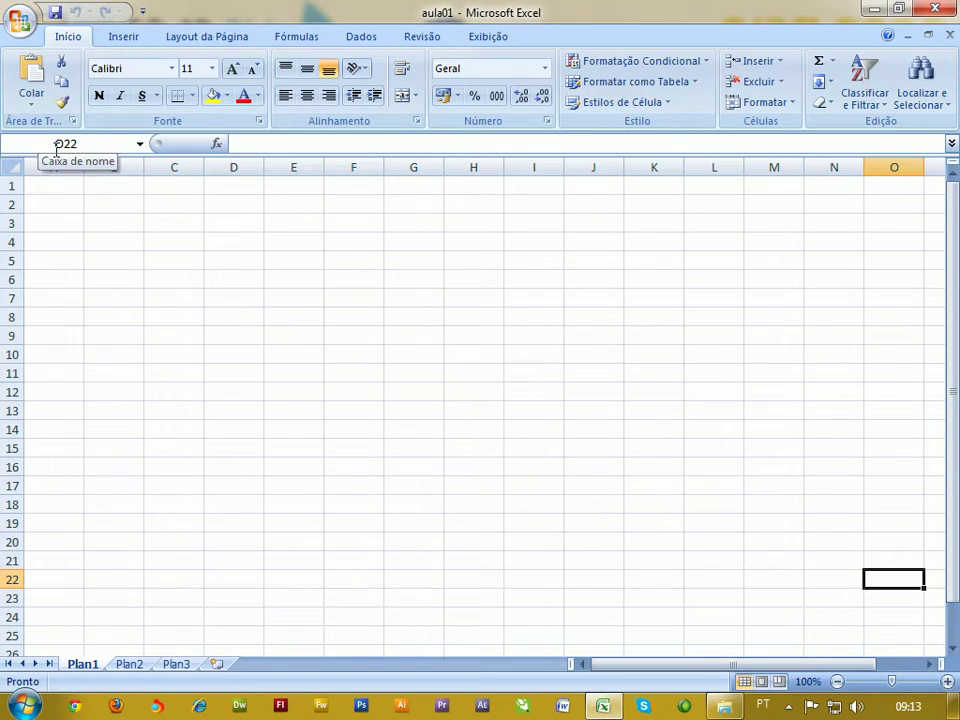
click(265, 146)
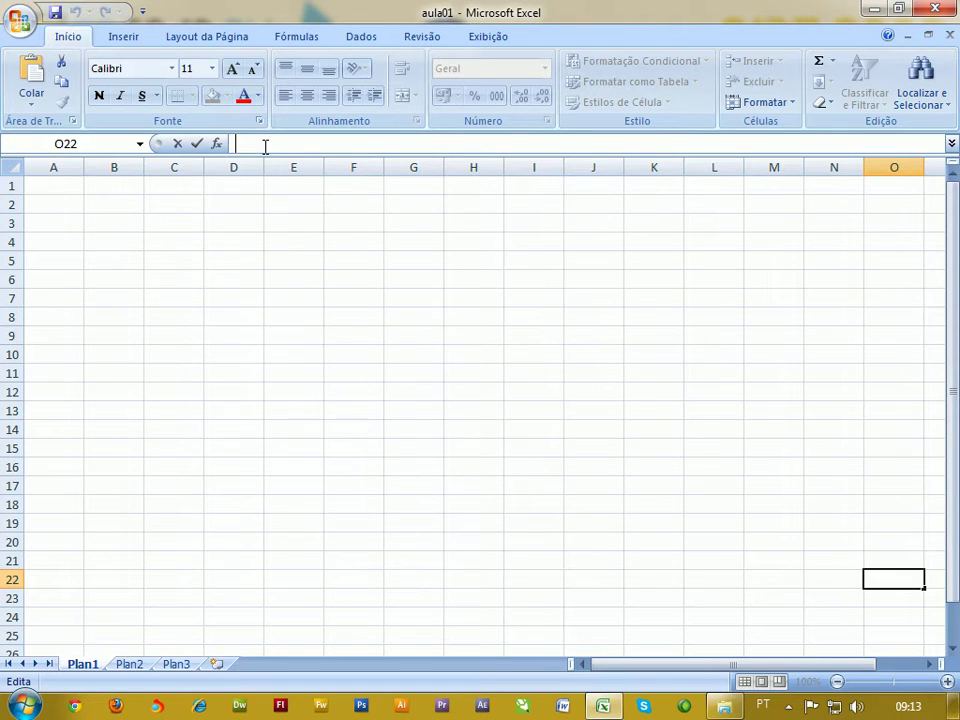
click(195, 206)
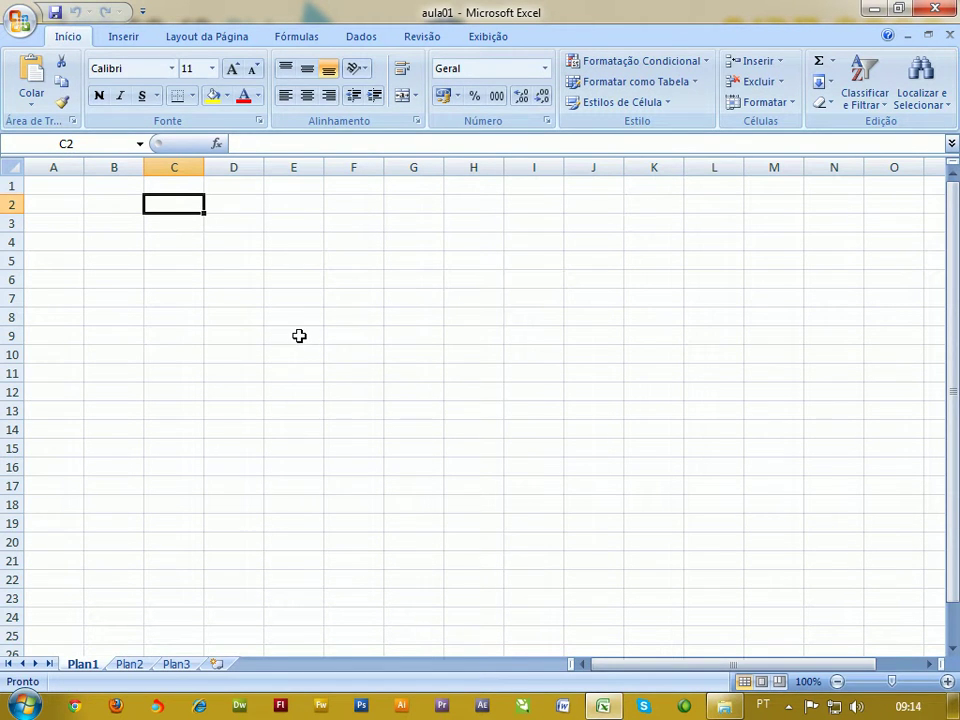
click(56, 167)
click(112, 167)
click(176, 167)
click(234, 167)
click(294, 167)
click(362, 185)
click(418, 167)
click(473, 167)
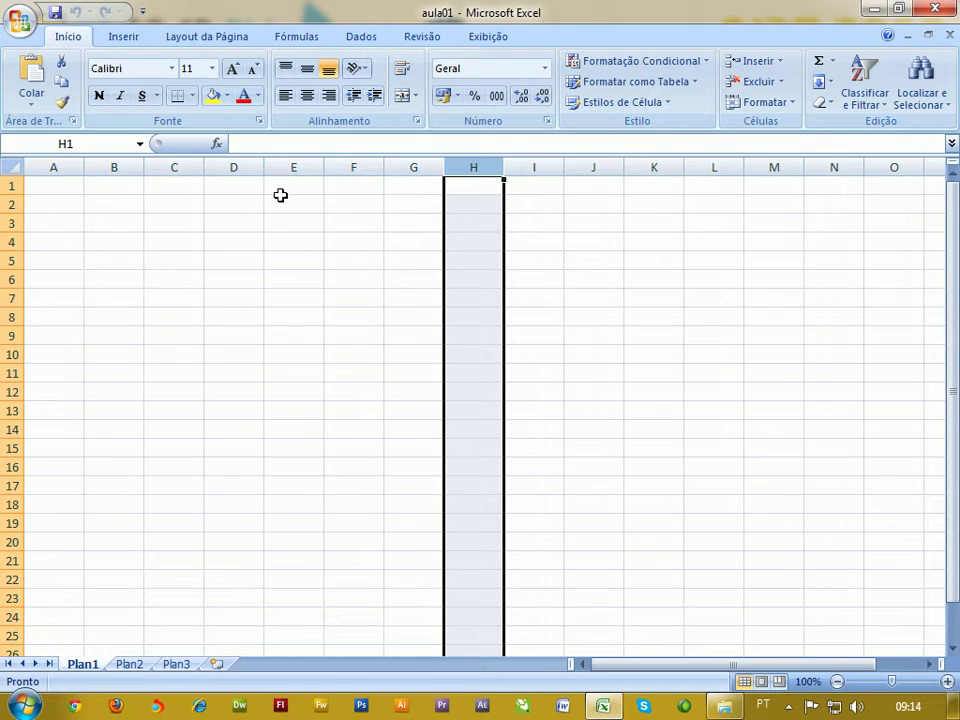
click(12, 185)
click(12, 204)
click(12, 223)
click(12, 242)
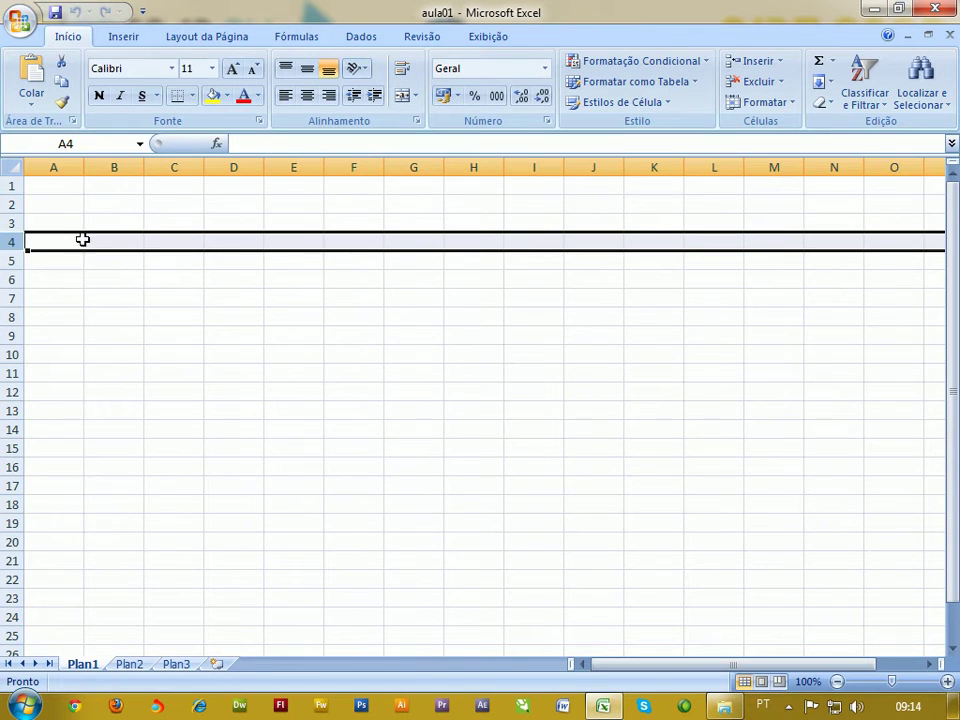
click(155, 220)
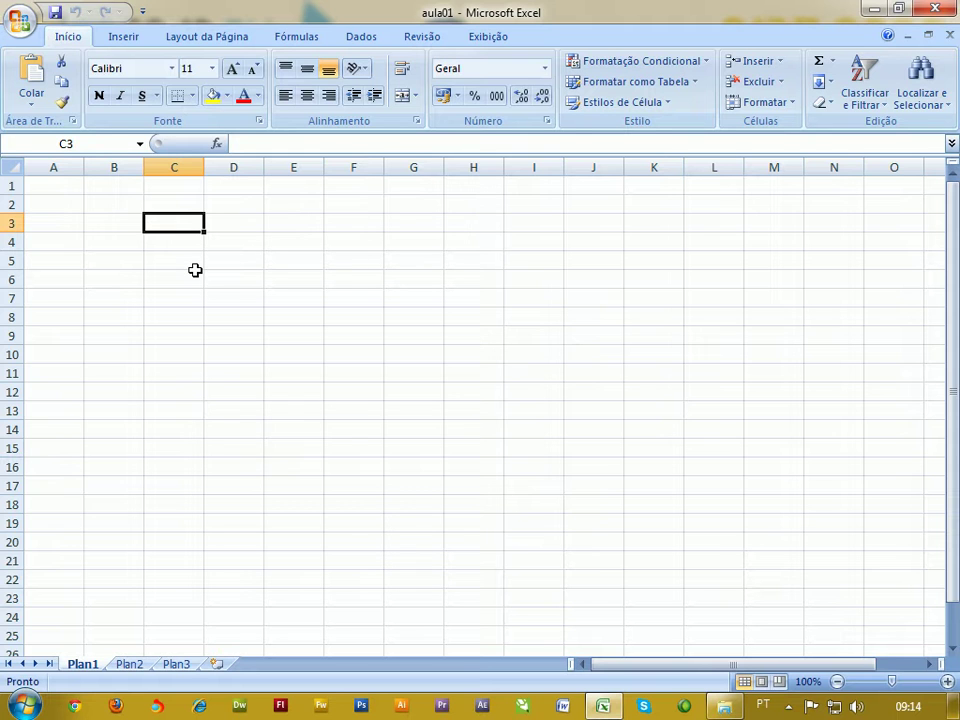
click(110, 202)
drag(110, 202, 175, 225)
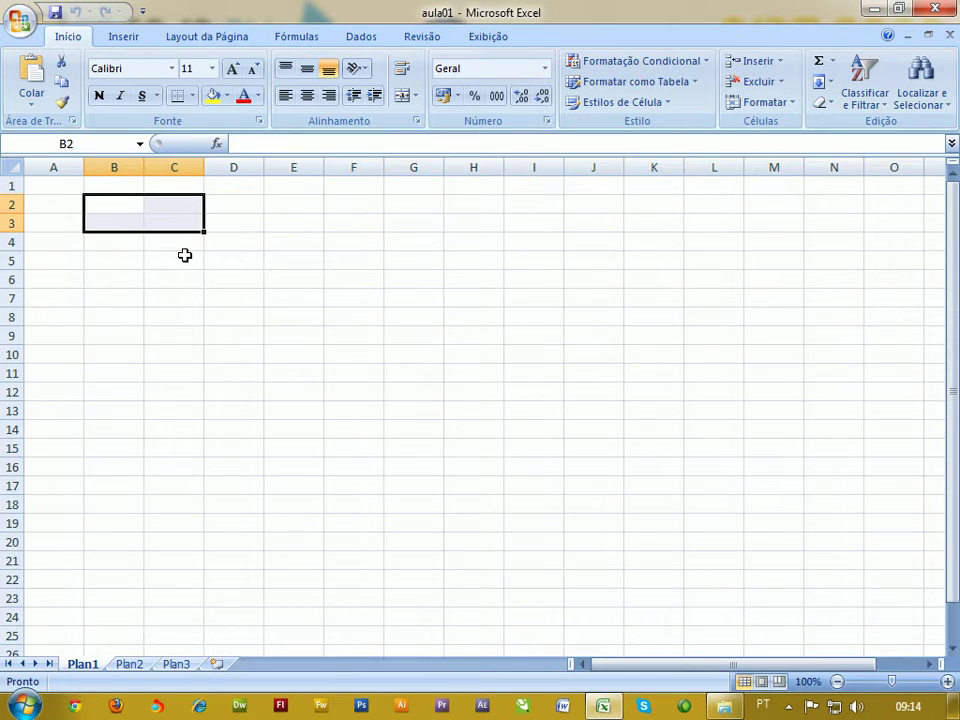
click(135, 204)
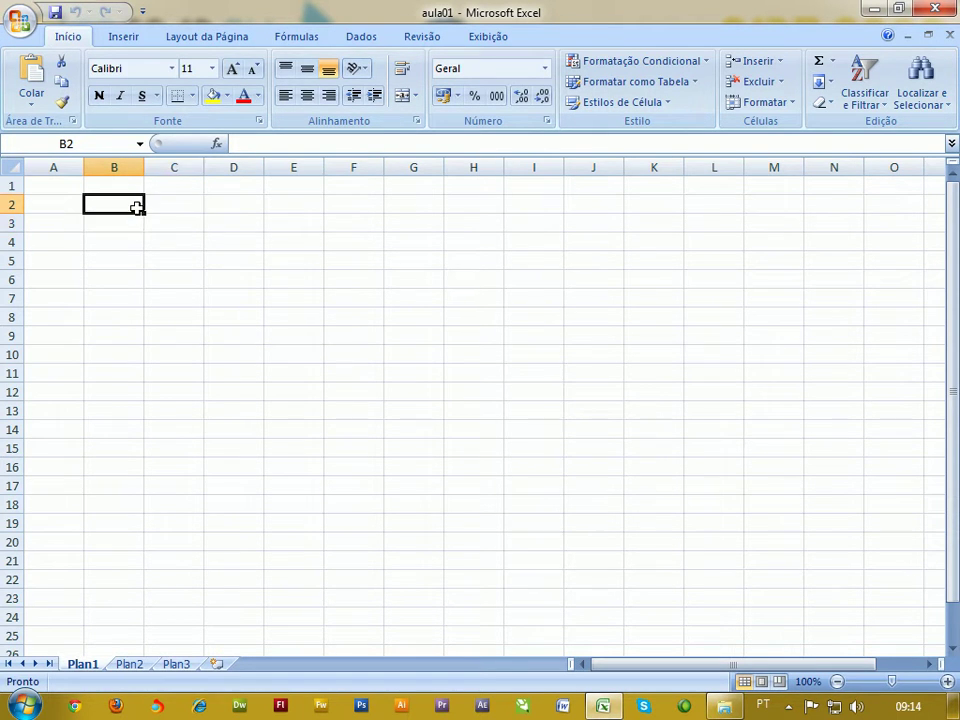
click(178, 223)
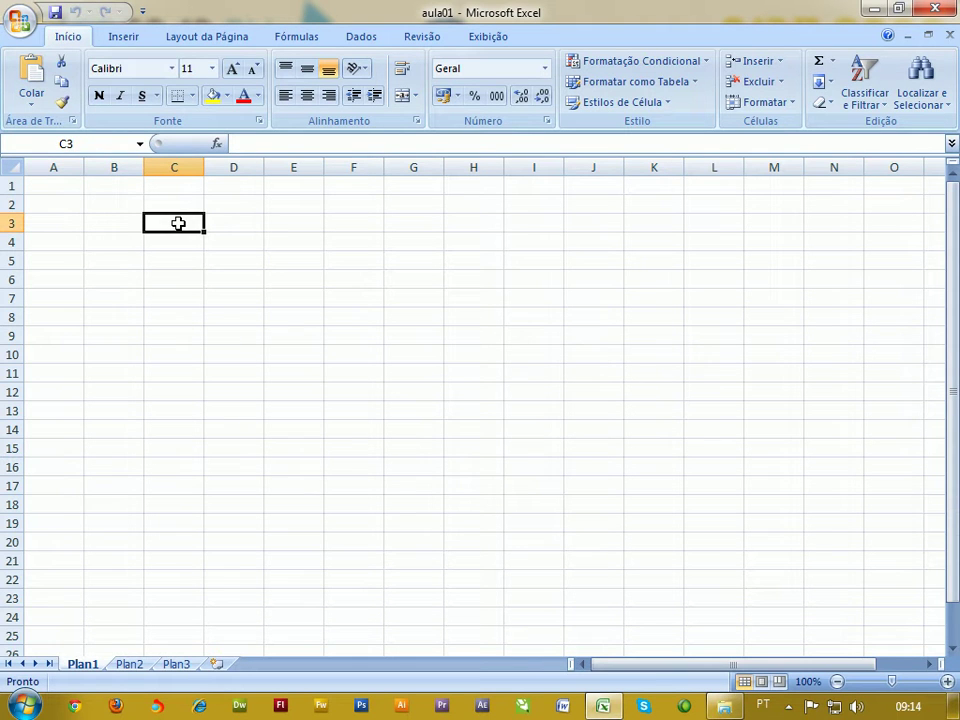
drag(131, 204, 160, 227)
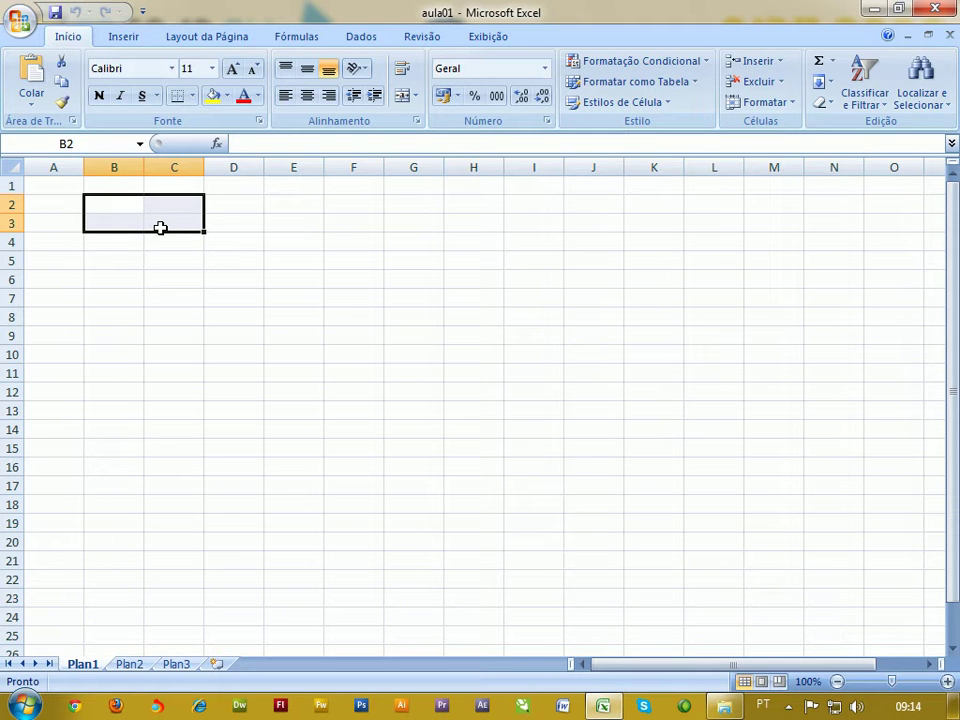
click(114, 204)
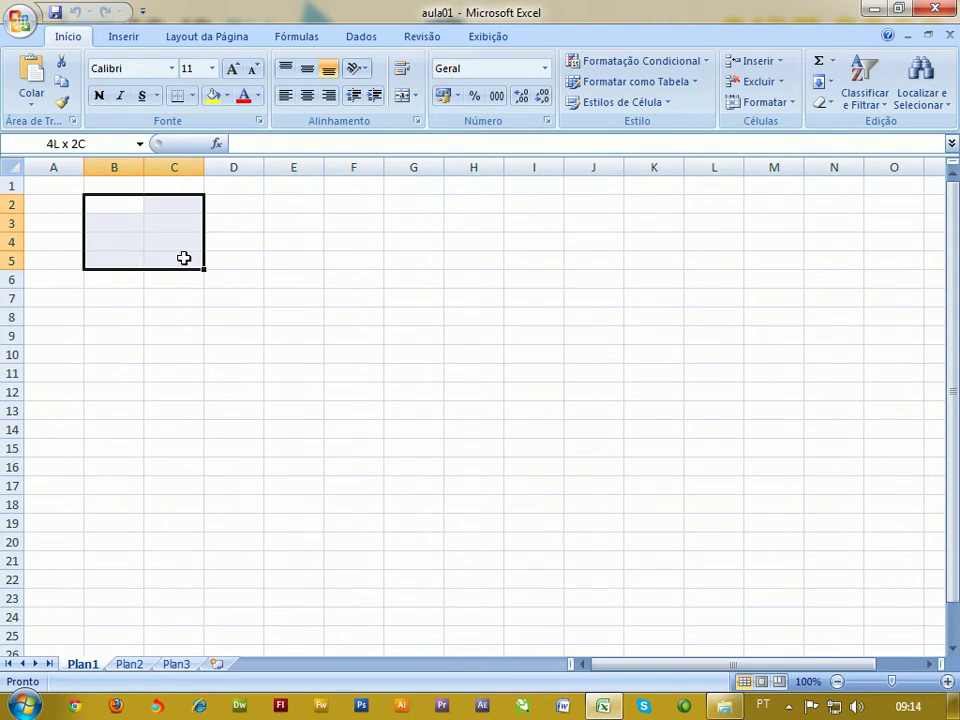
drag(114, 204, 611, 561)
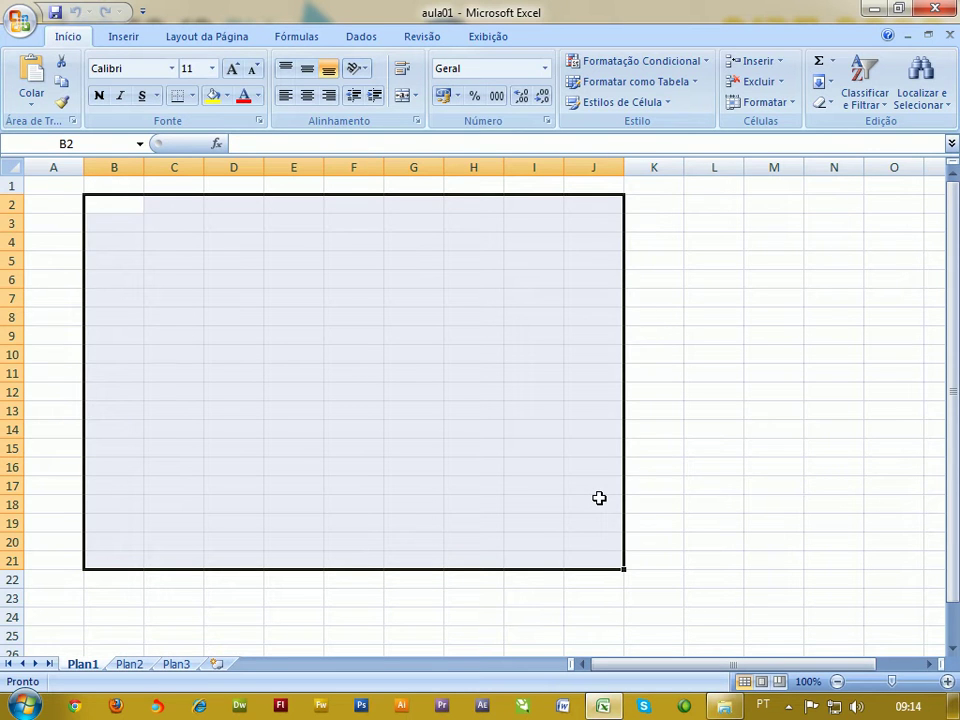
click(750, 520)
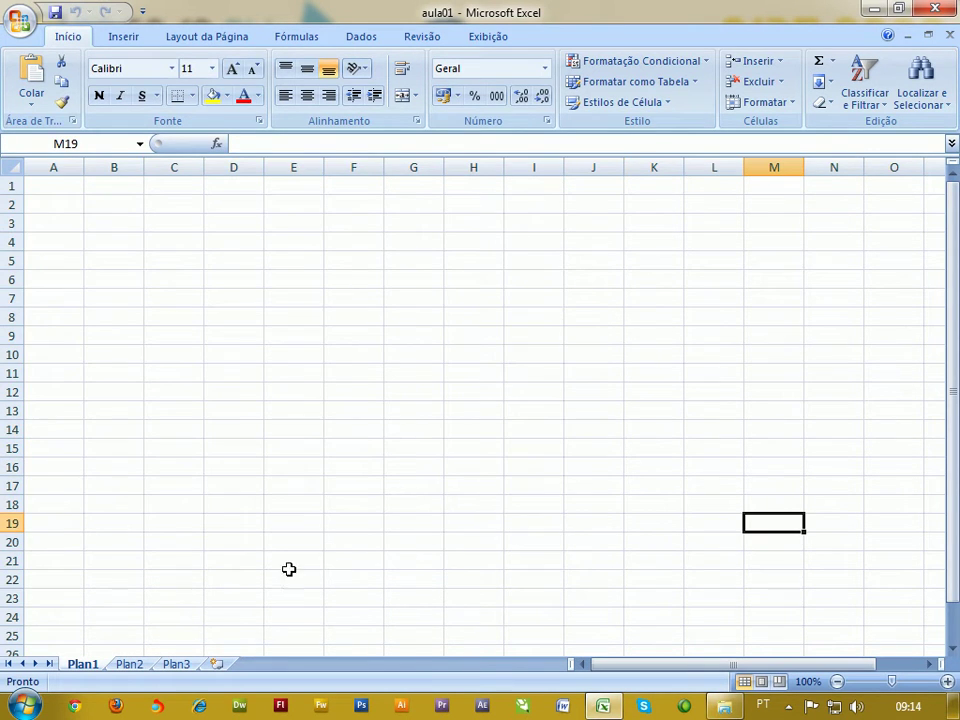
Look through the sheets, then enter 1 in cell B2 of Plan1.
click(128, 665)
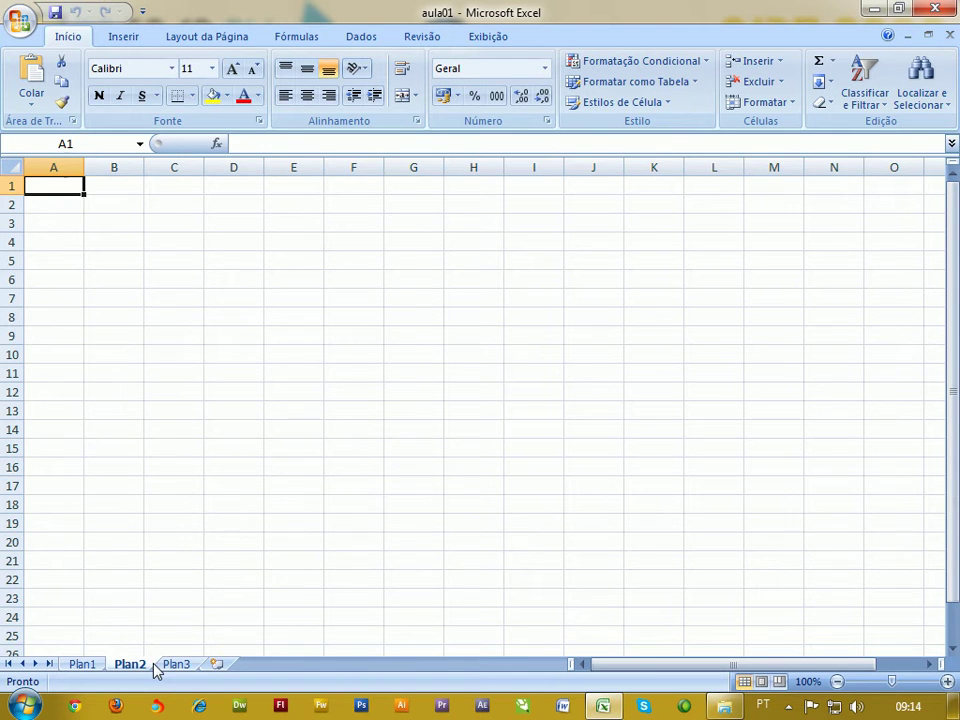
click(88, 667)
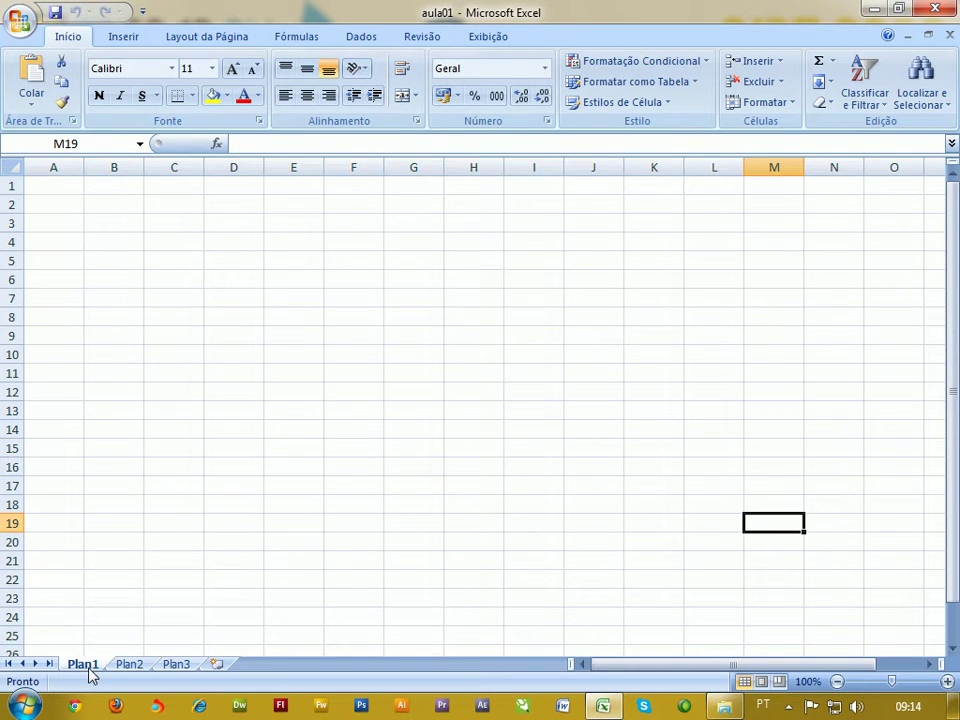
click(124, 667)
click(172, 668)
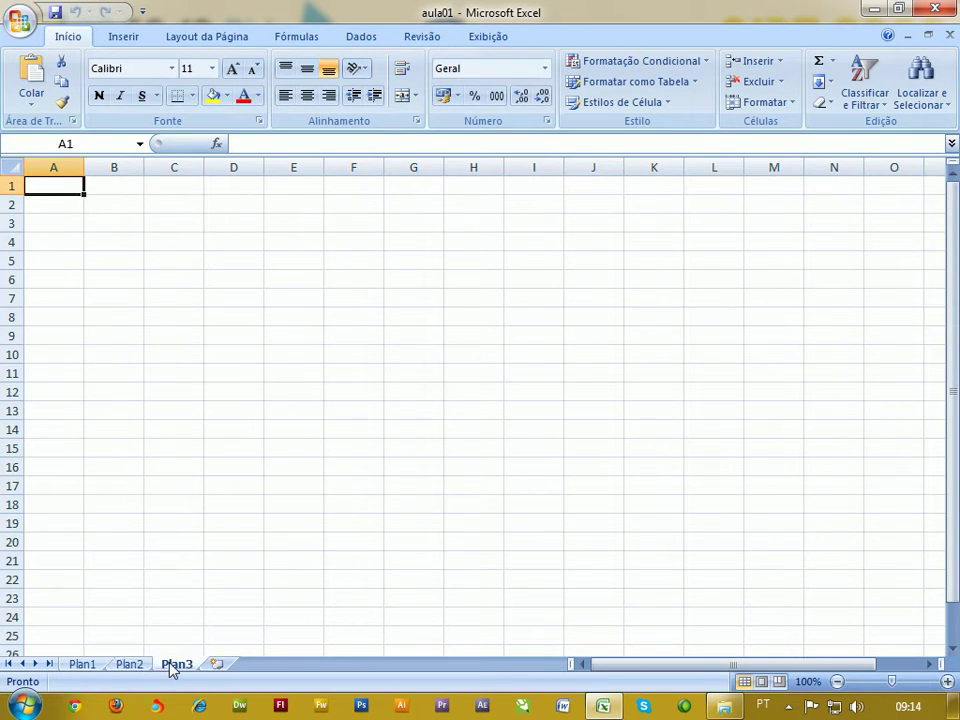
click(88, 669)
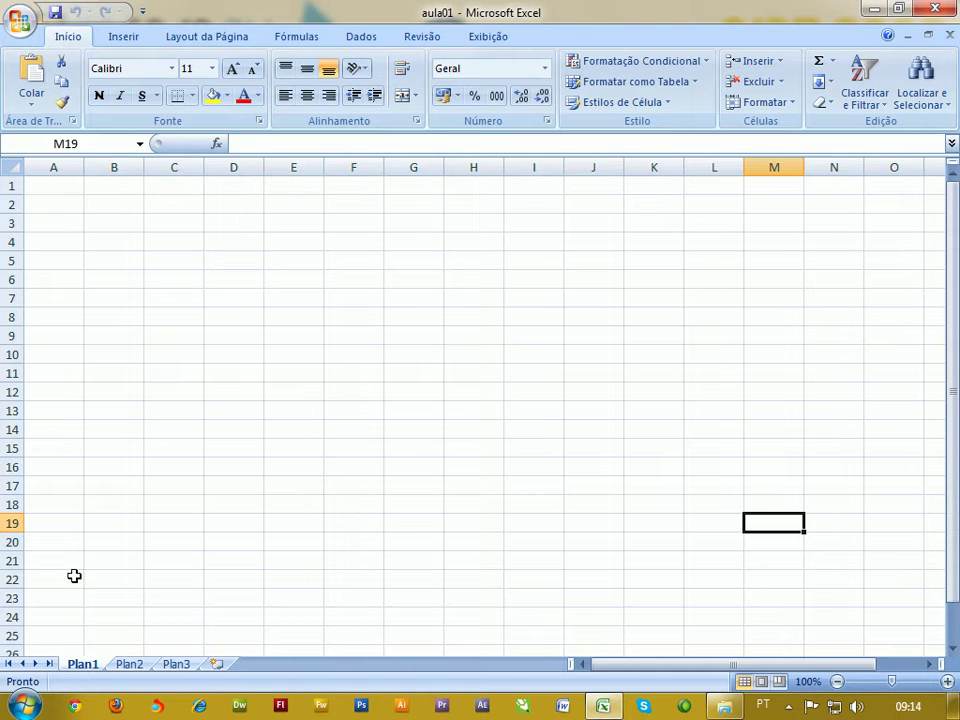
click(113, 205)
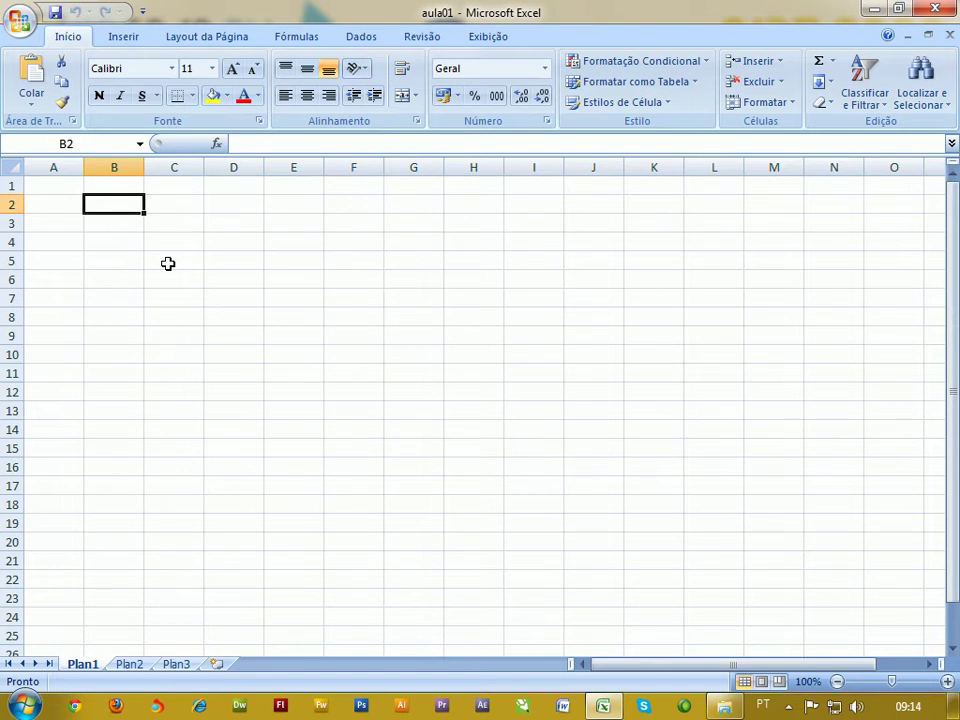
text(1)
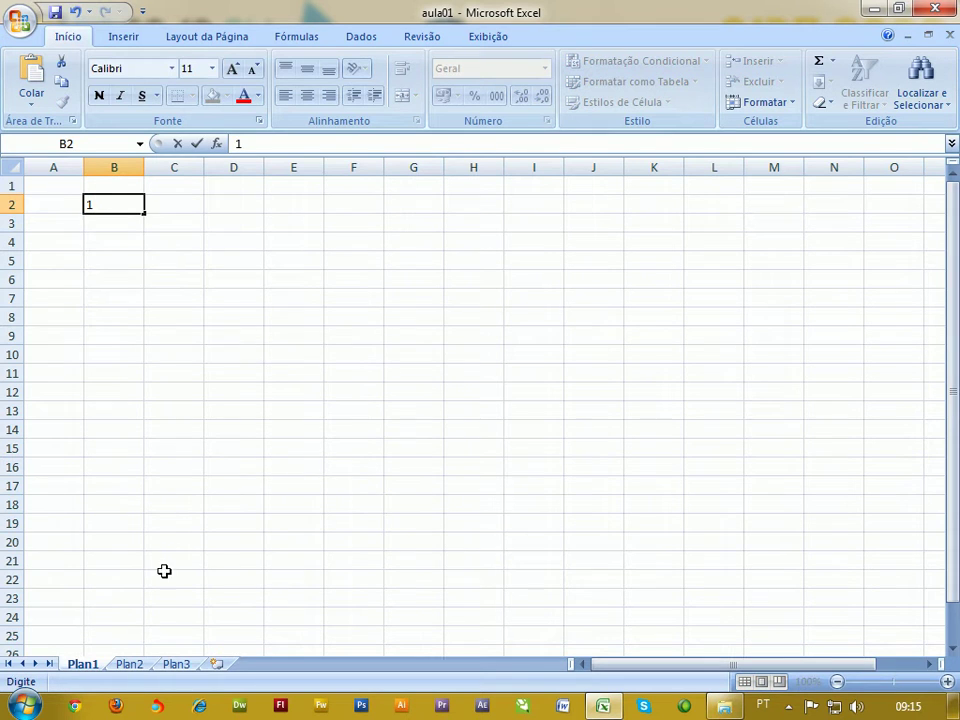
click(131, 653)
Enter 2 in B2 on Plan2 and 3 in B2 on Plan3.
click(133, 664)
click(117, 205)
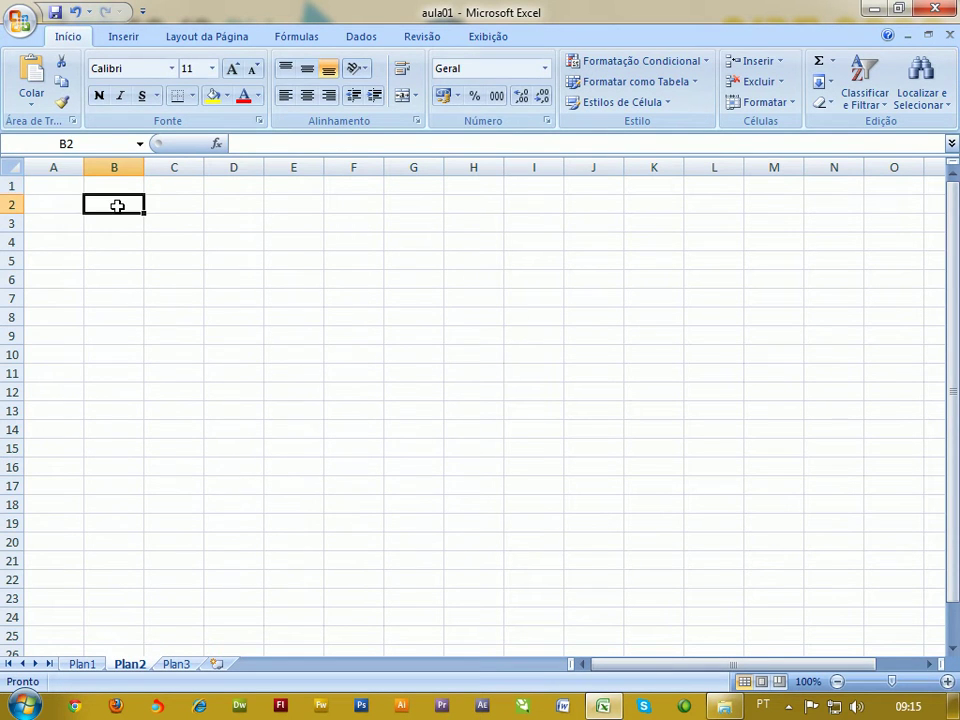
text(2)
click(177, 664)
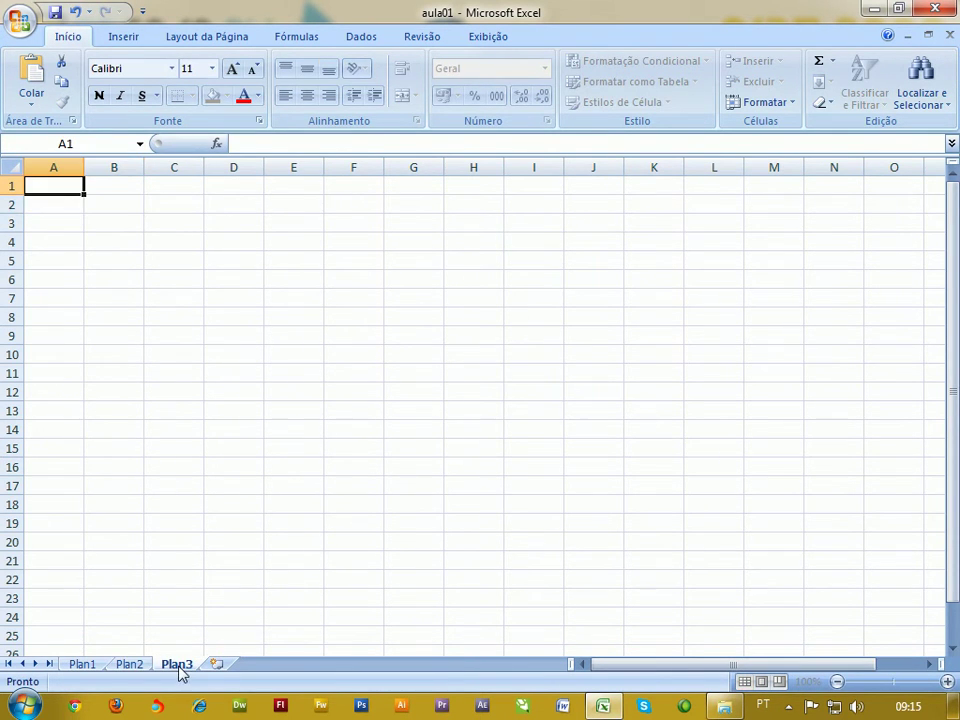
click(117, 205)
text(3)
click(114, 335)
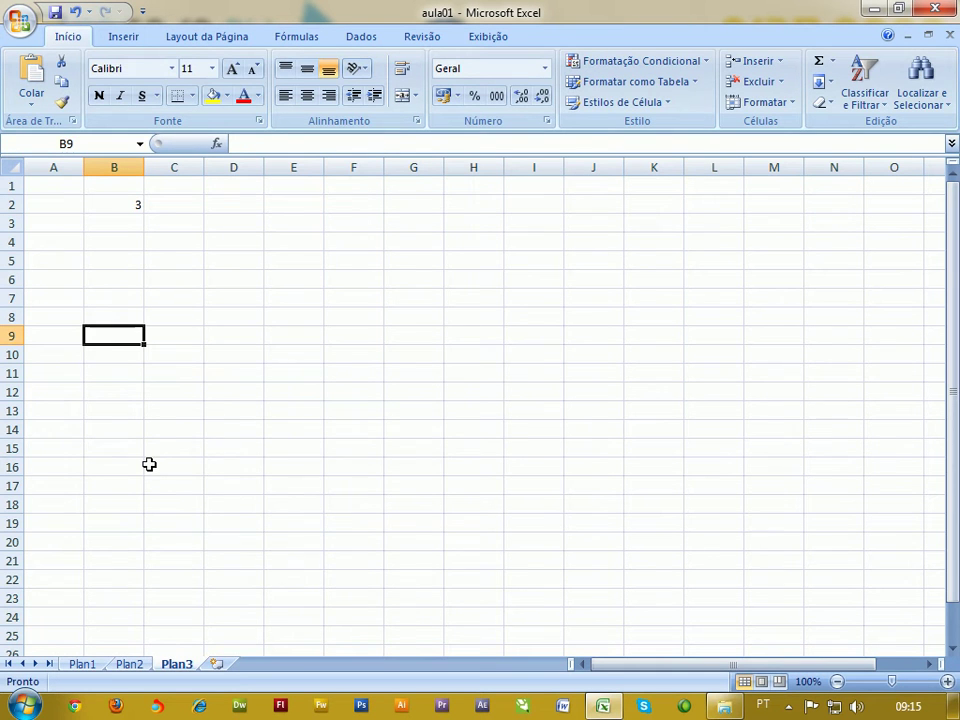
Review B2 on Plan1, Plan2 and Plan3 in turn.
click(82, 664)
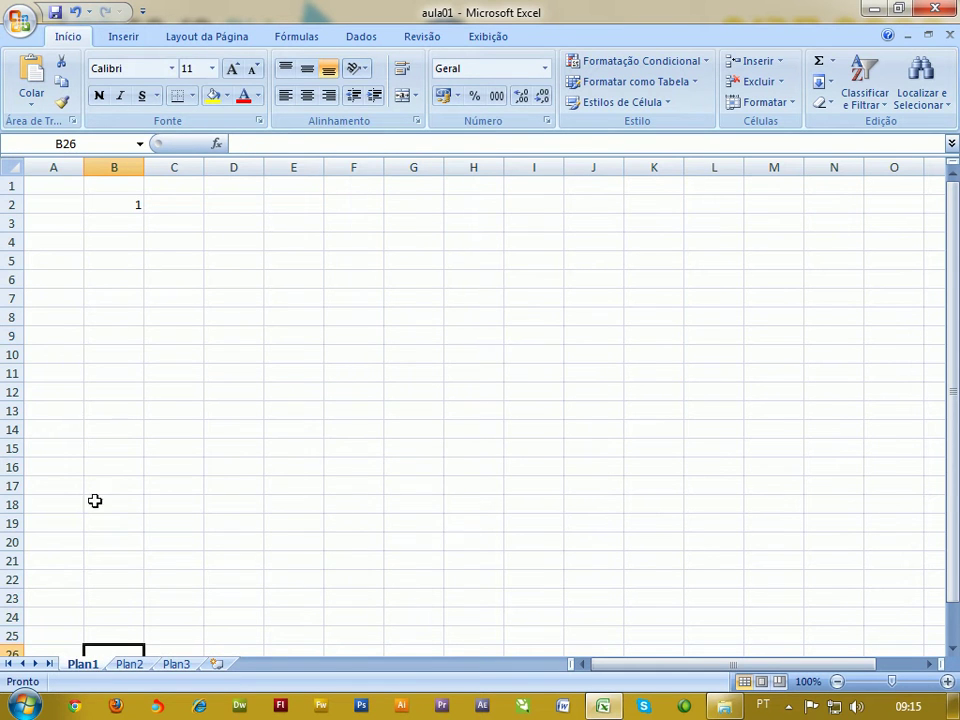
click(120, 202)
click(129, 664)
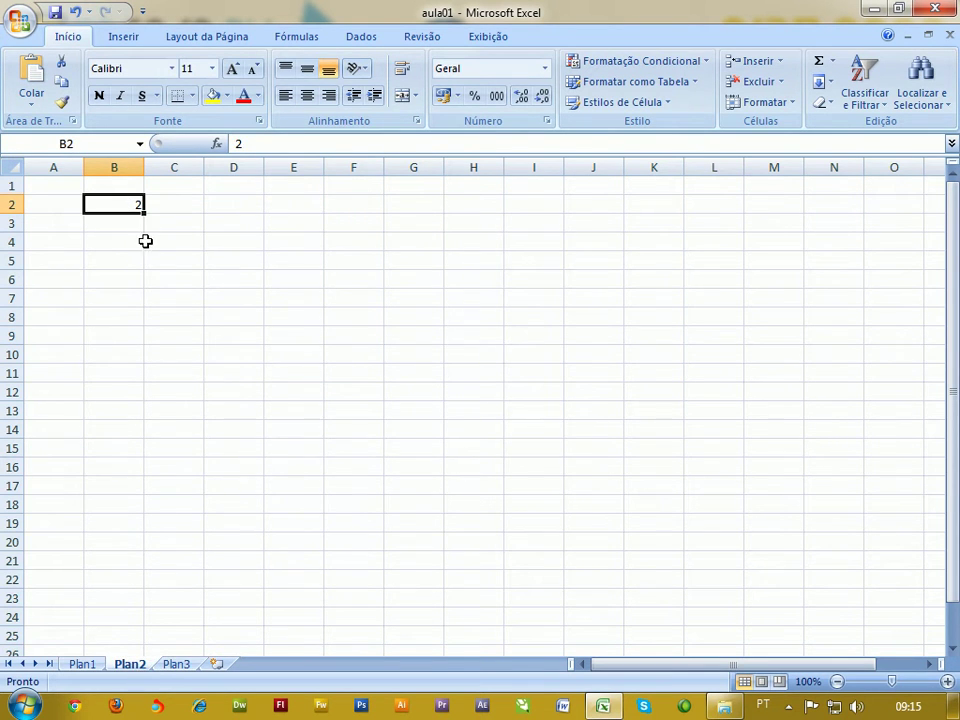
click(176, 664)
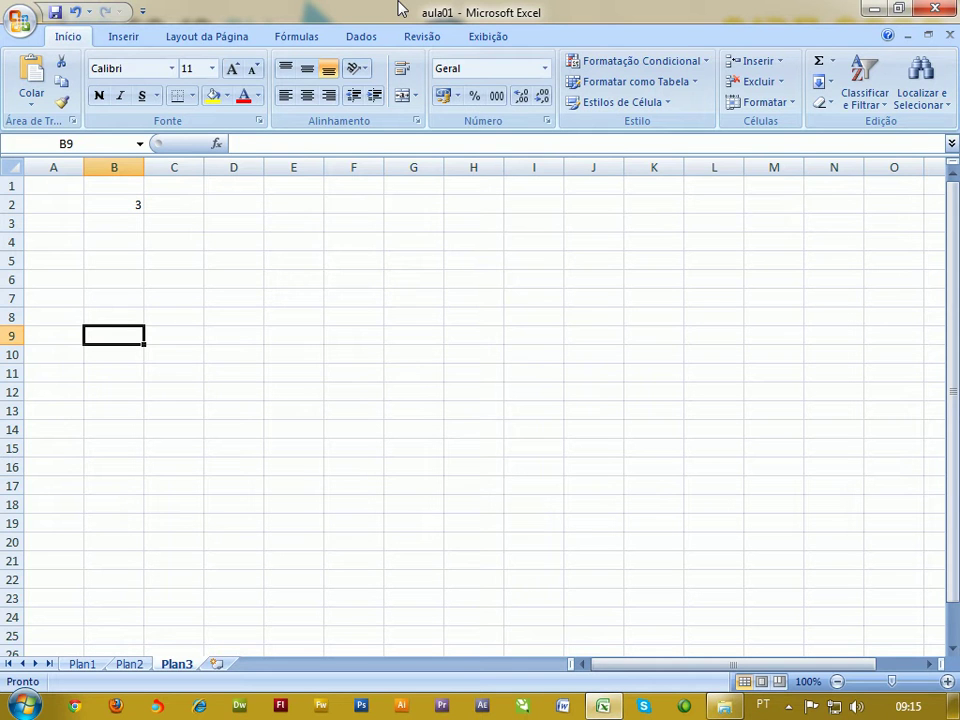
Flip through Plan1, Plan2 and Plan3 twice to show their B2 values 1, 2 and 3.
click(94, 664)
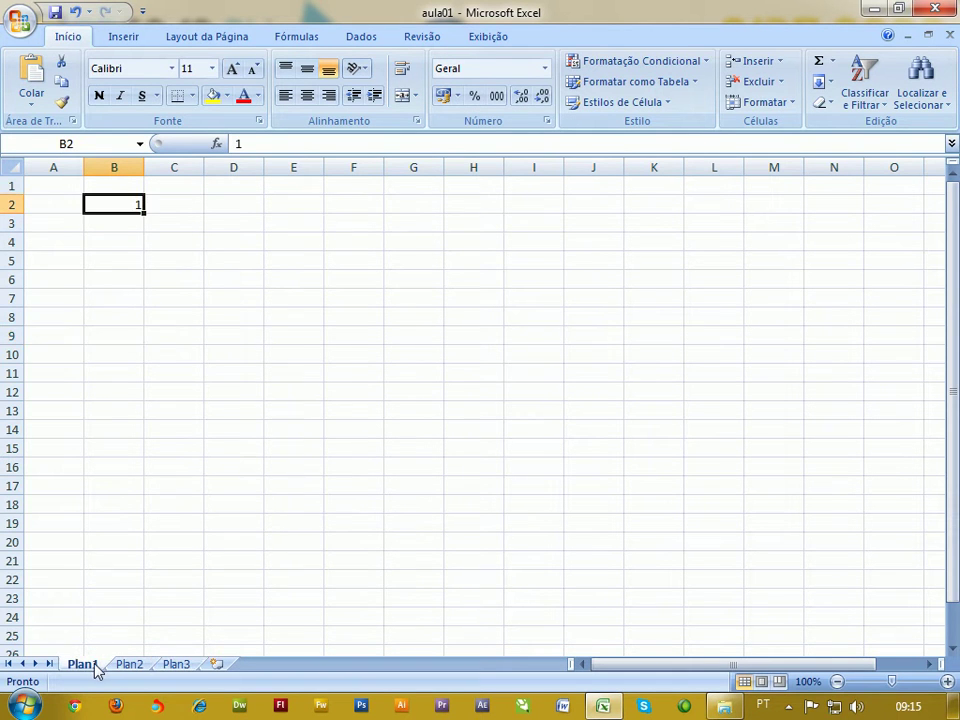
click(129, 665)
click(172, 665)
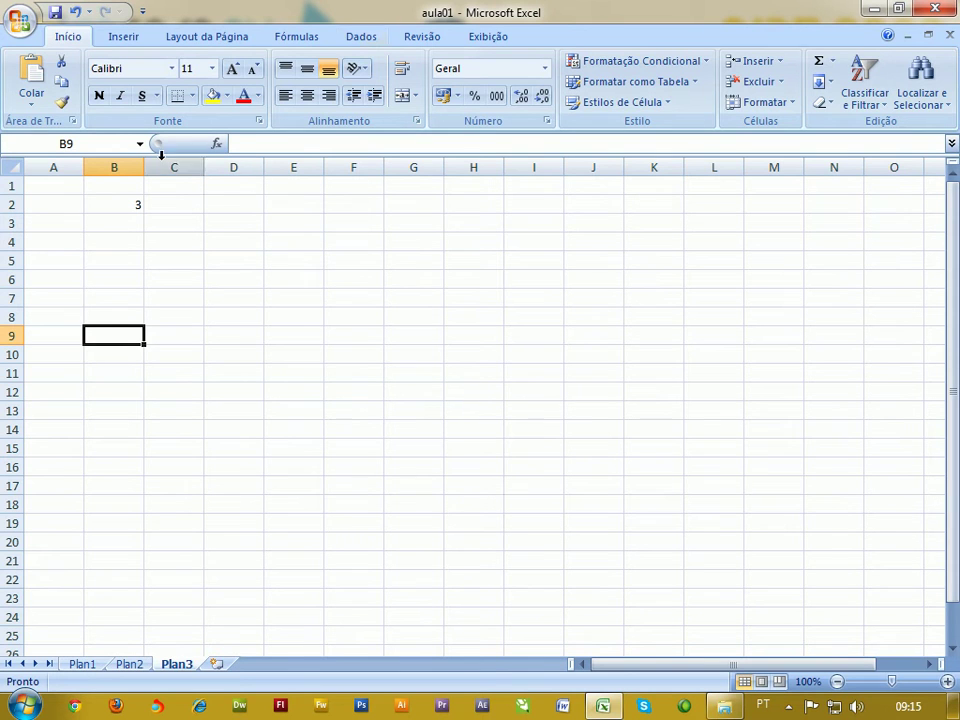
click(82, 664)
click(126, 664)
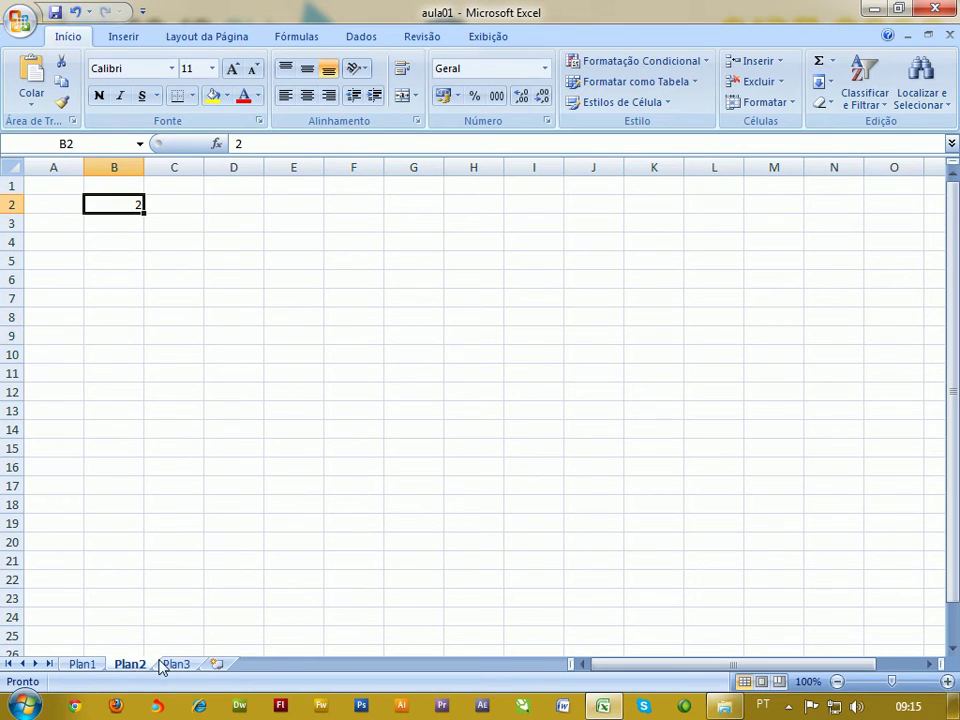
click(172, 664)
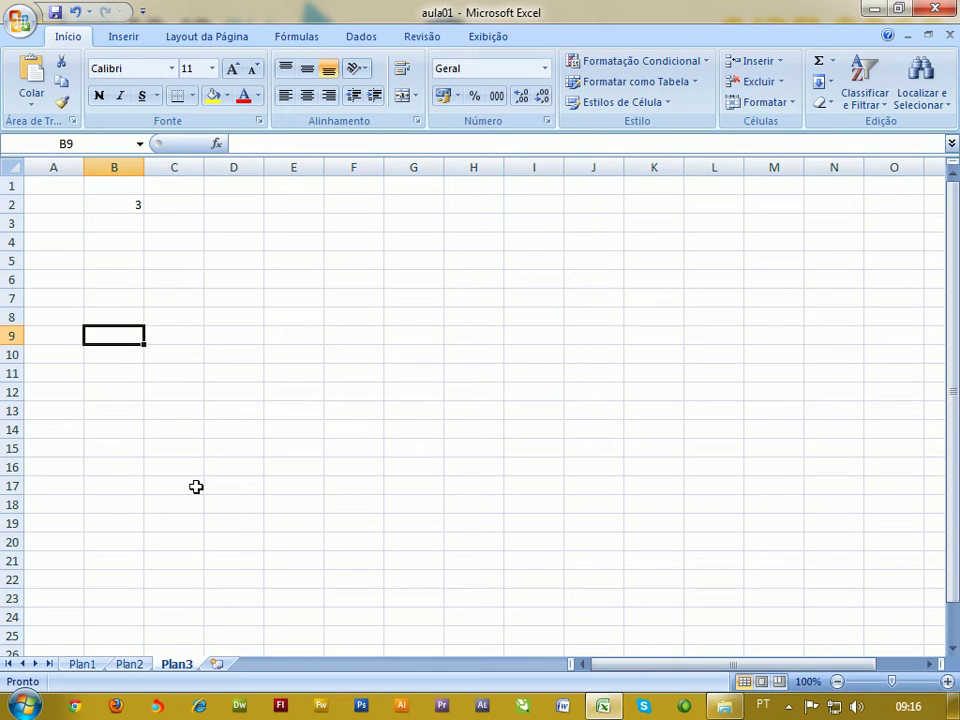
Cycle the sheets back to Plan1, select C24, and close the aula01 workbook.
click(90, 665)
click(129, 665)
click(178, 665)
click(130, 665)
click(95, 666)
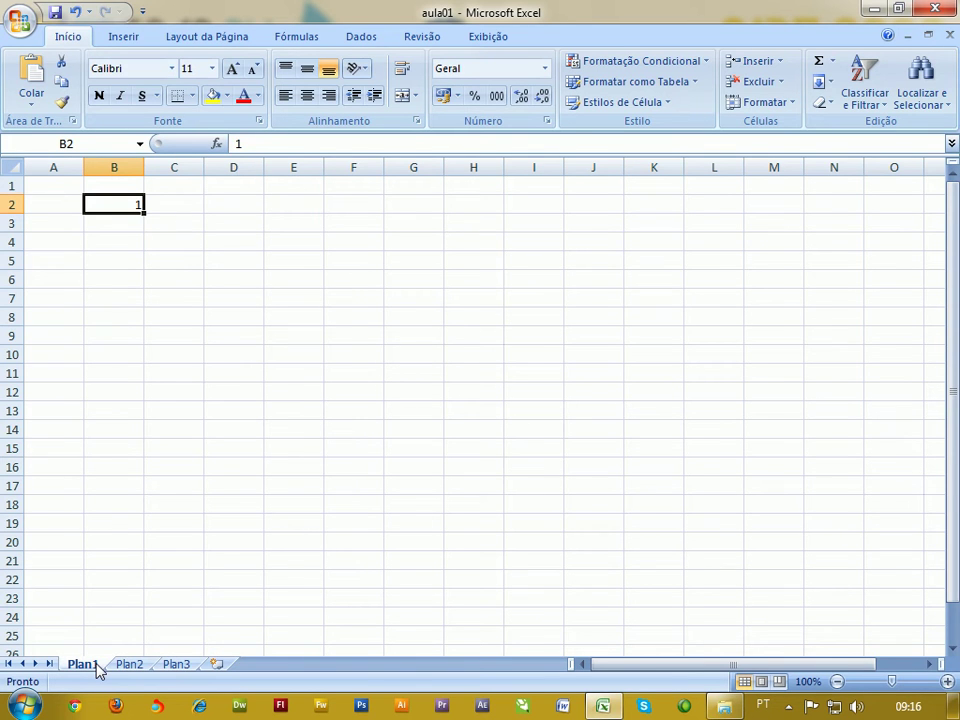
click(147, 610)
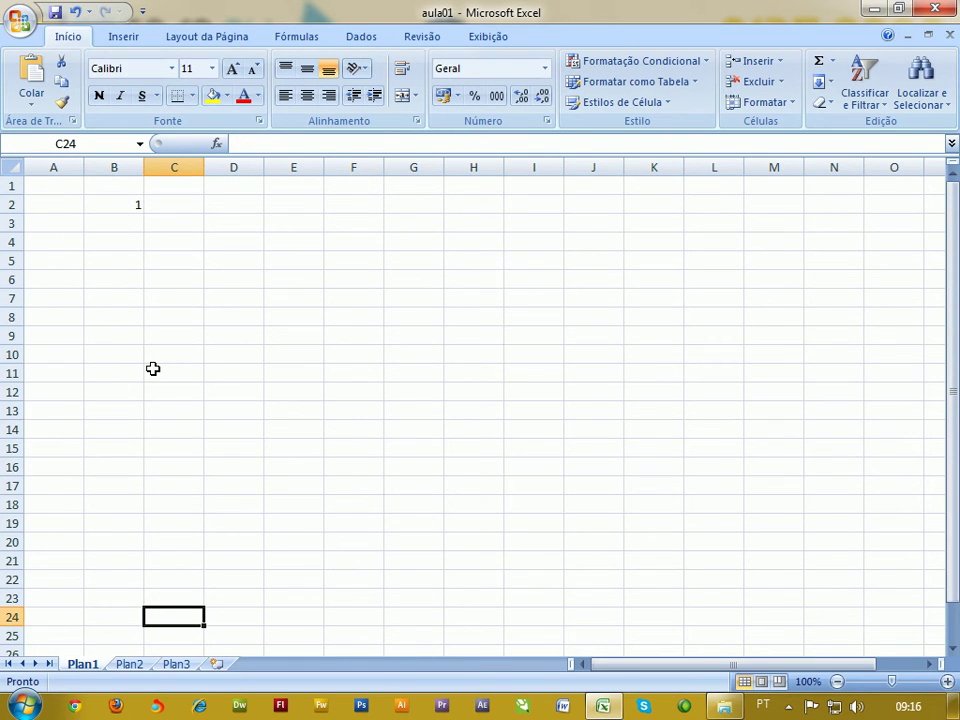
click(934, 8)
Close Excel without saving, move the aula01 desktop icon, and restore the EXCEL 2007 folder.
click(495, 403)
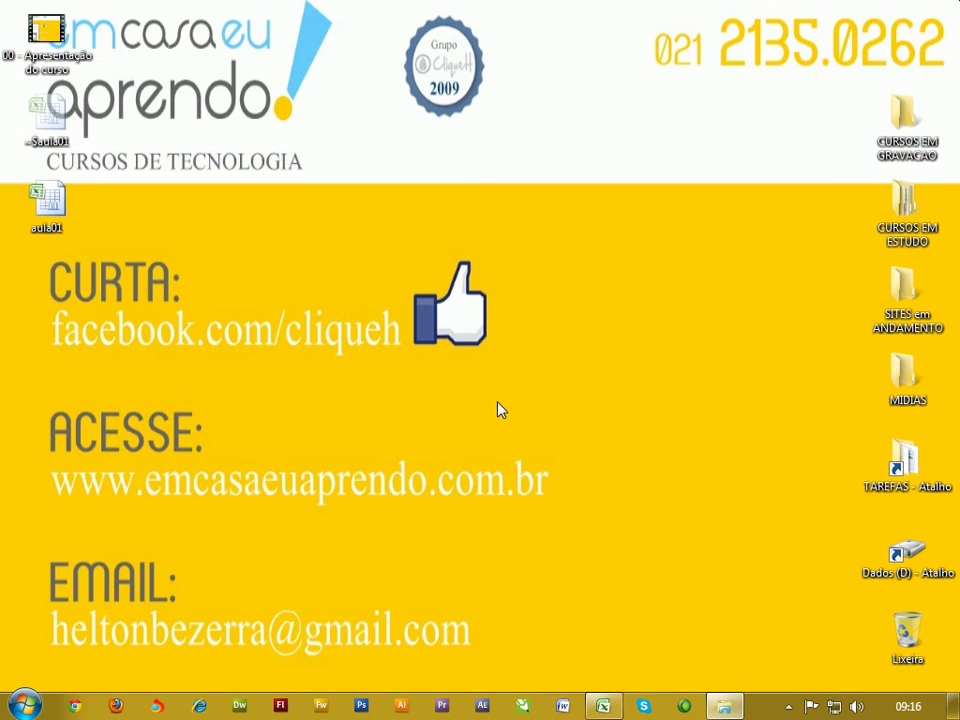
mouse_move(47, 205)
mouse_down()
mouse_move(614, 562)
mouse_move(46, 155)
mouse_up()
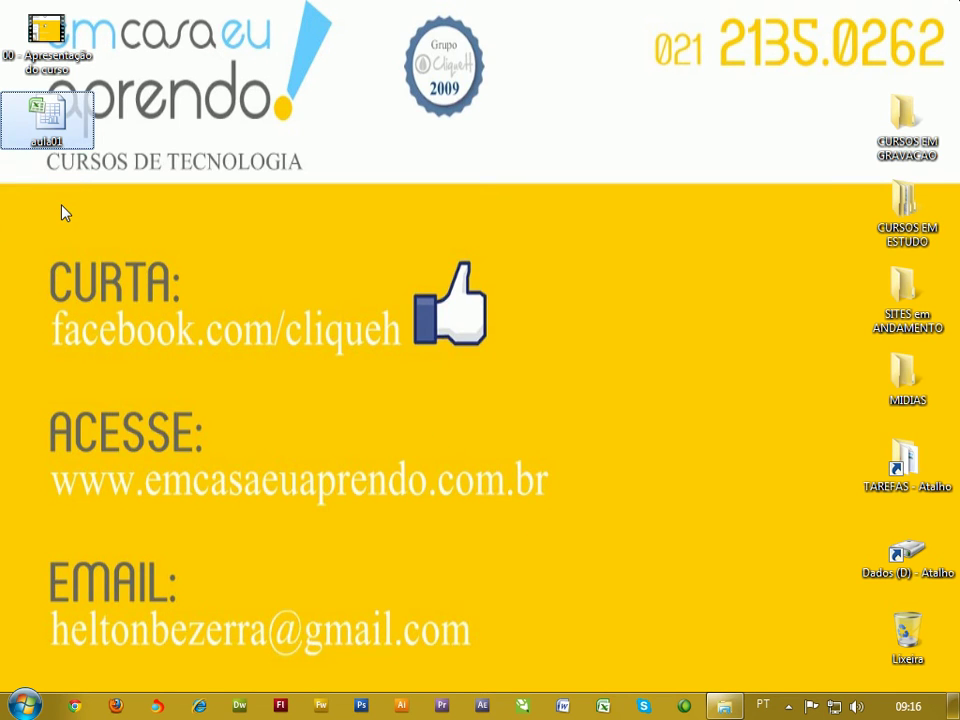
click(724, 705)
Open 'material de aula' and create a new folder named 'arquivos produzidos em aulas'.
click(433, 206)
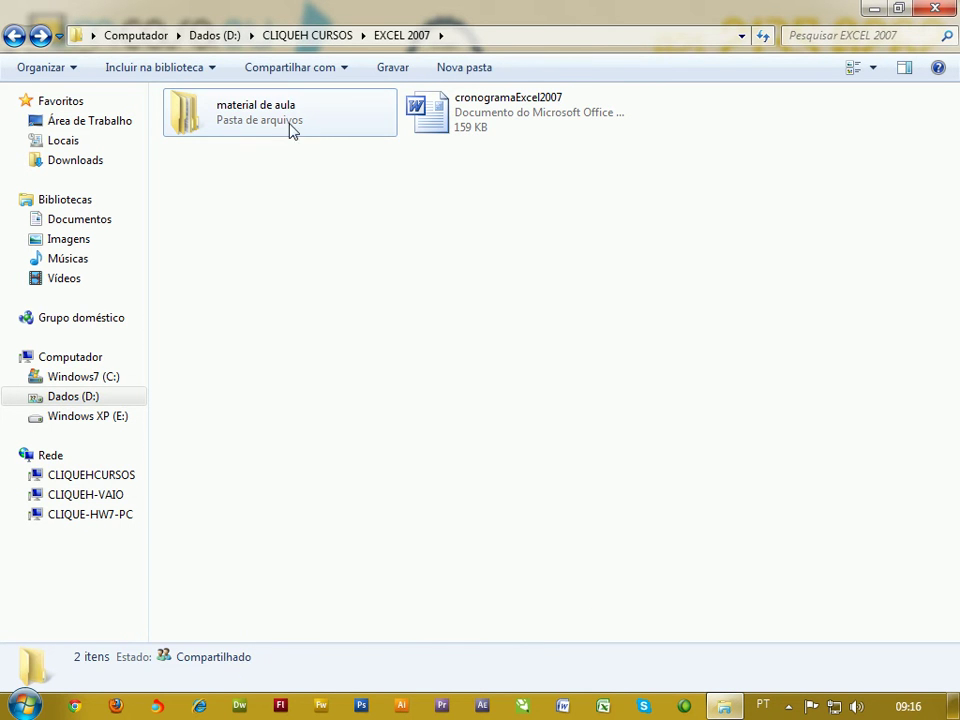
click(285, 123)
double_click(285, 123)
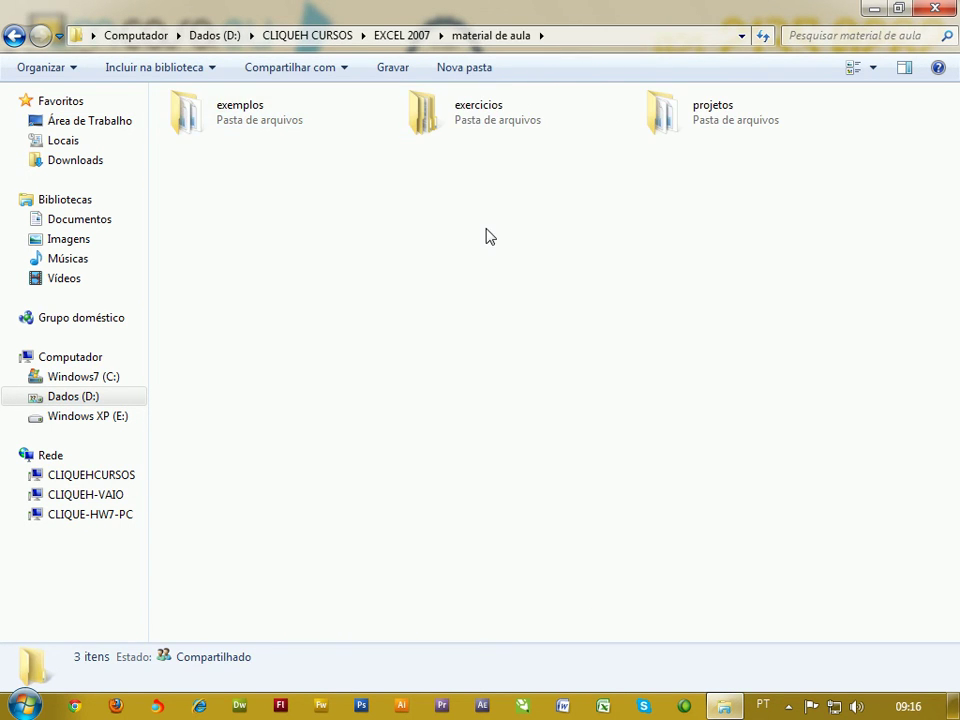
click(478, 70)
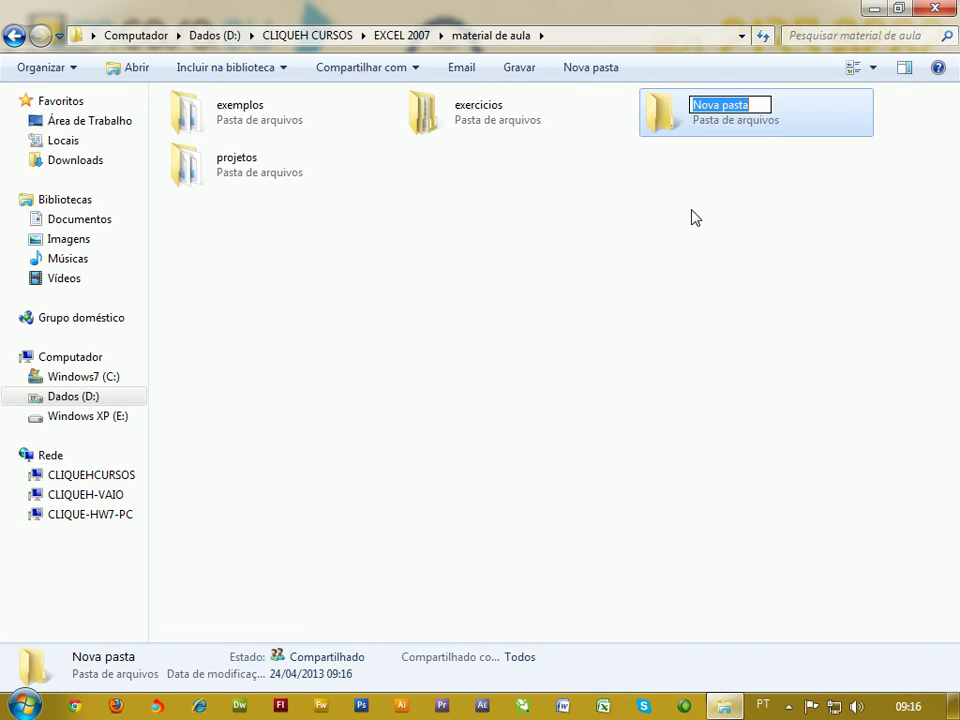
text(arquivos)
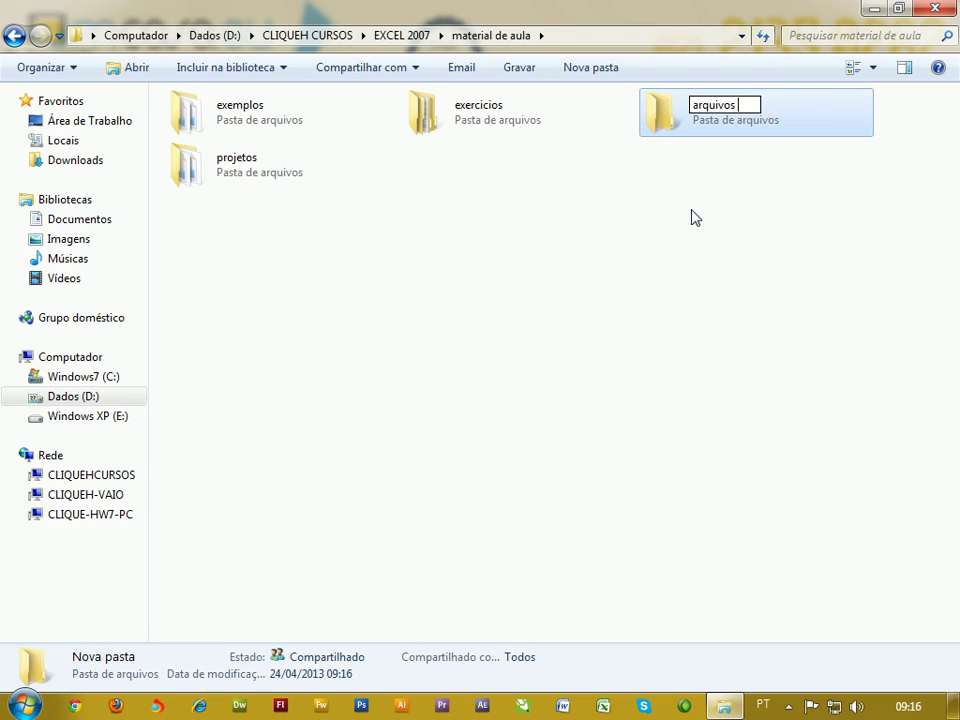
text(prod)
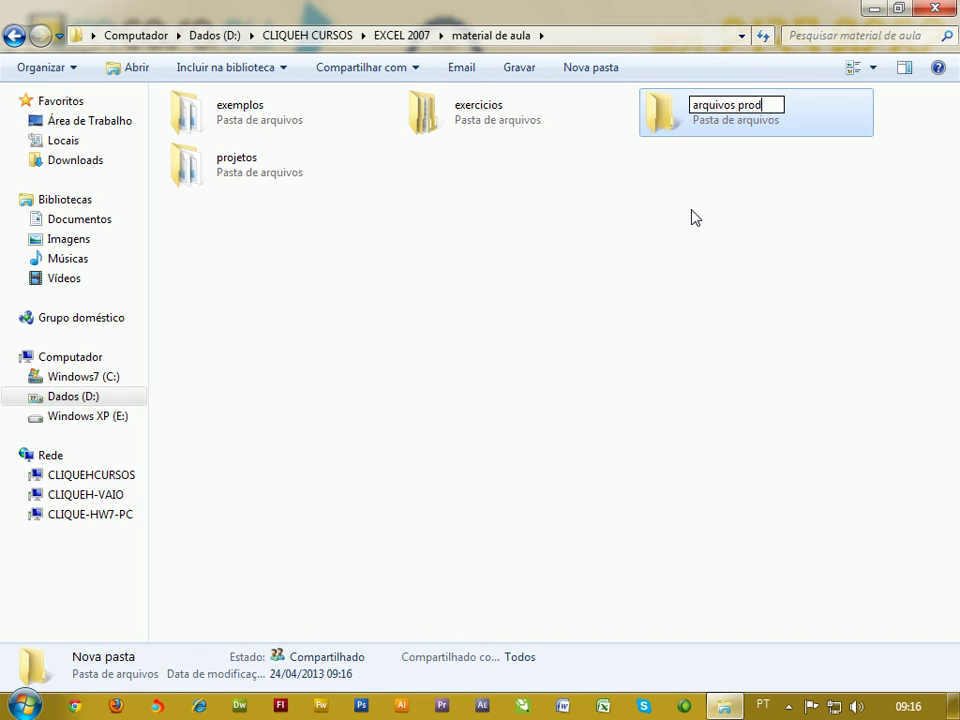
text(zdos)
text(u)
key(Right)
text(idos em aulas)
key(Return)
key(Return)
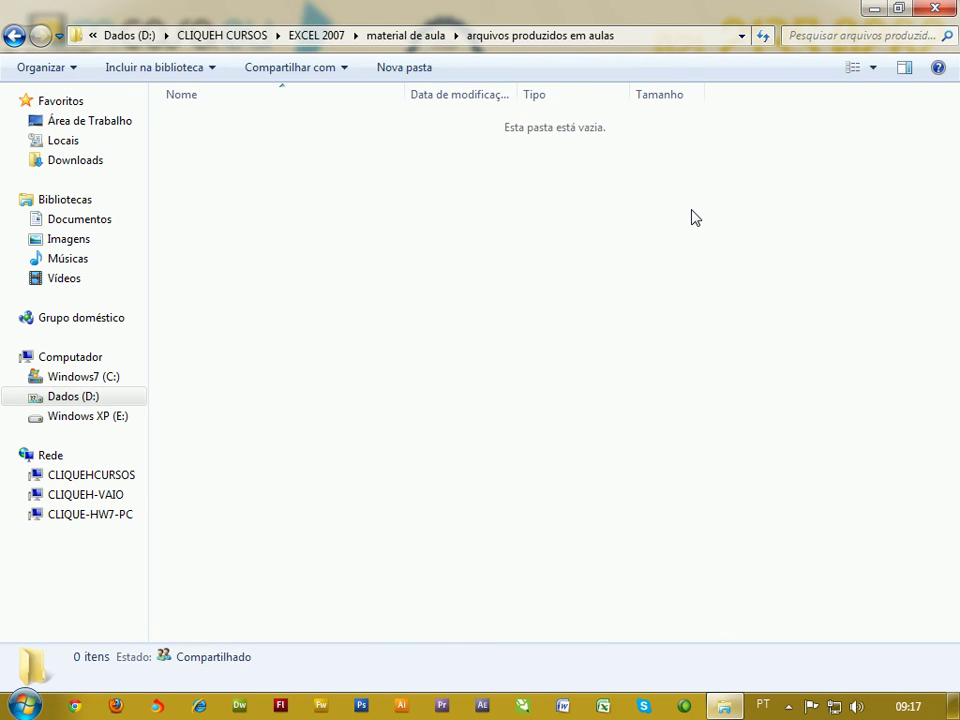
Paste aula01 into the new folder, then navigate back up to the EXCEL 2007 folder.
key(ctrl+v)
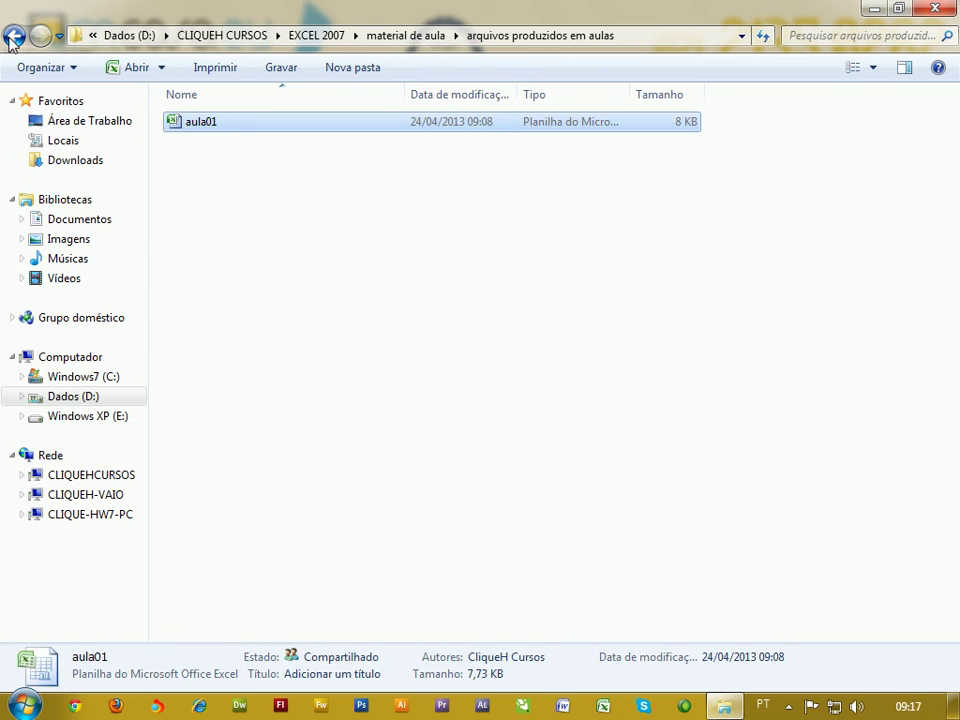
click(12, 37)
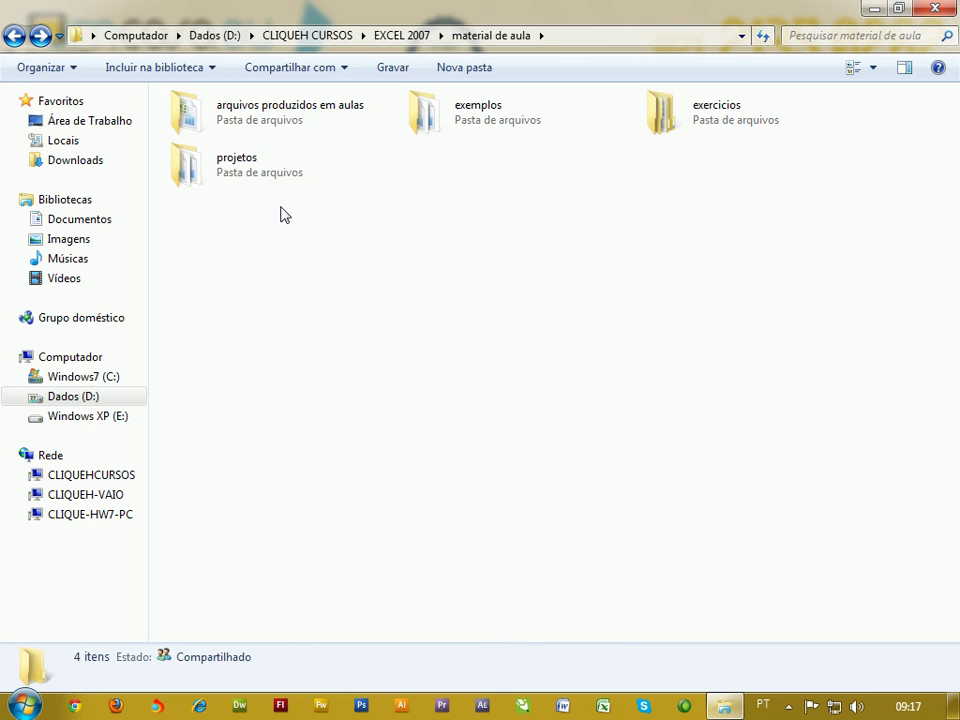
click(874, 10)
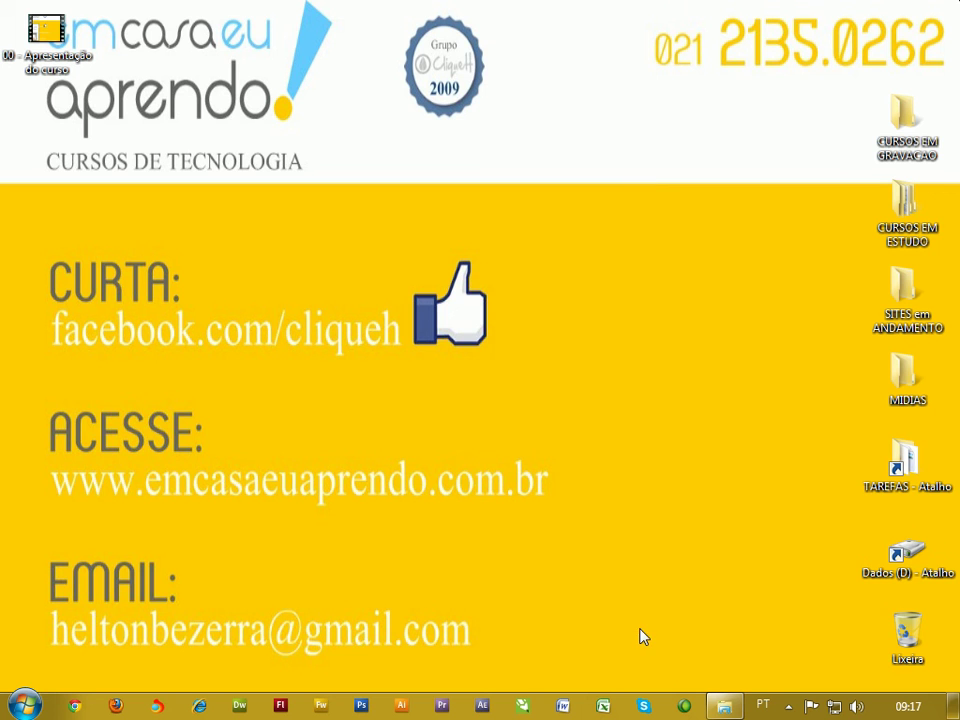
click(727, 703)
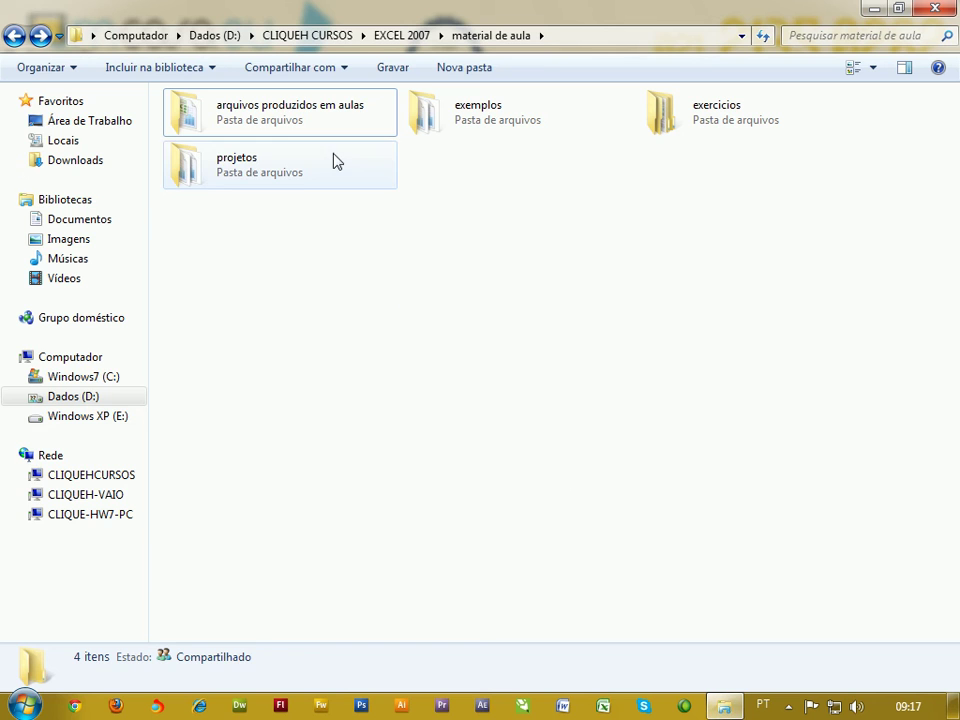
click(403, 36)
Open cronogramaExcel2007 in Word and place the cursor on lesson 02, 'Salvando sua pasta de trabalho'.
double_click(535, 112)
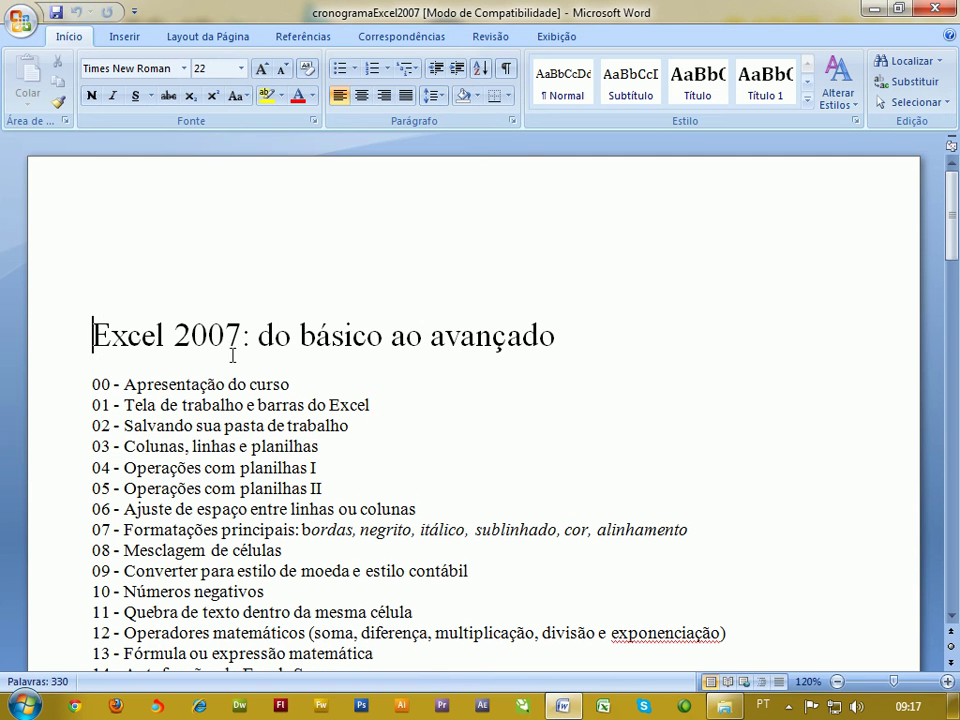
click(136, 404)
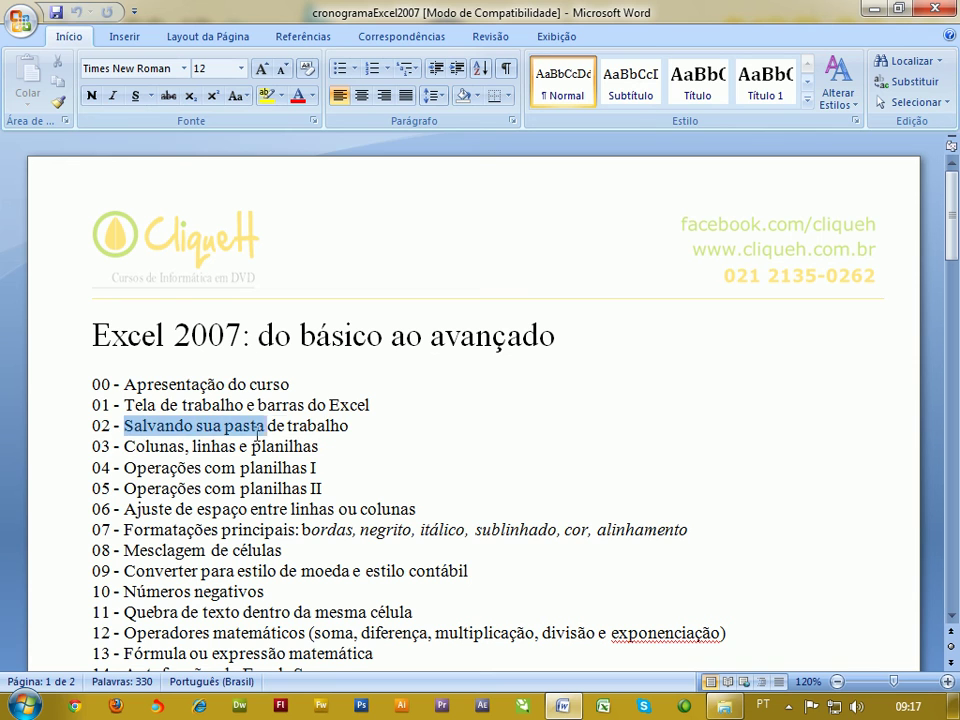
drag(144, 430, 332, 440)
click(332, 432)
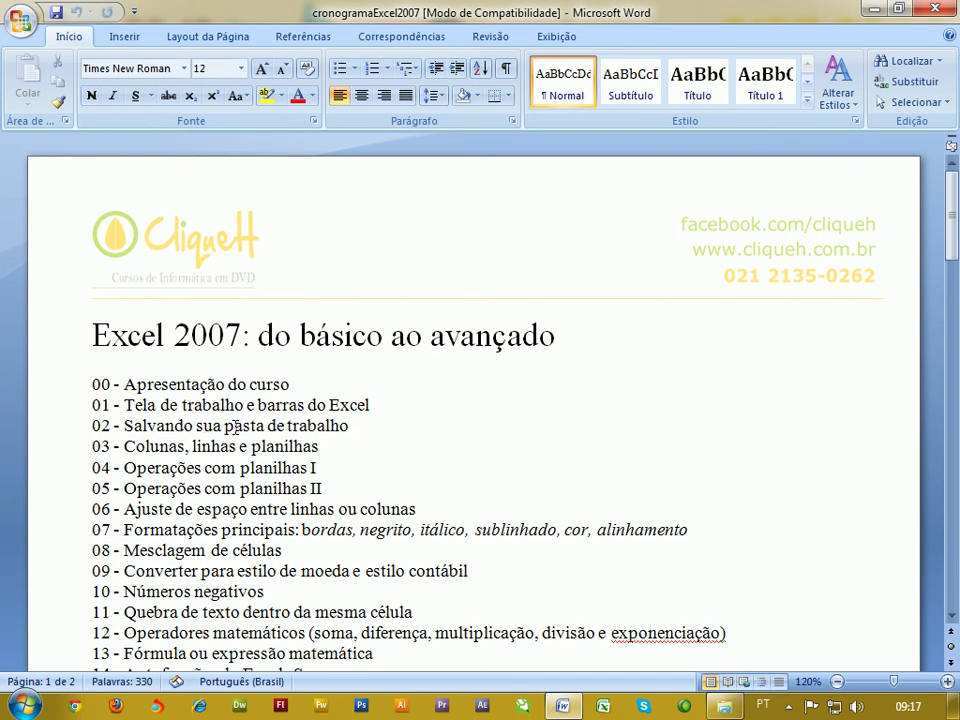
click(361, 430)
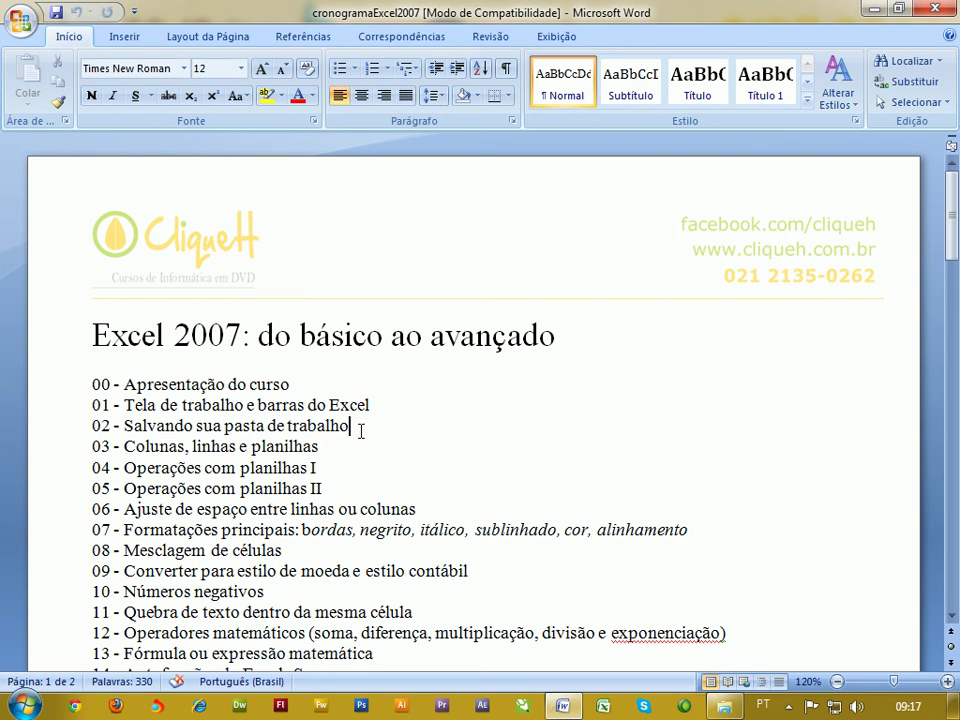